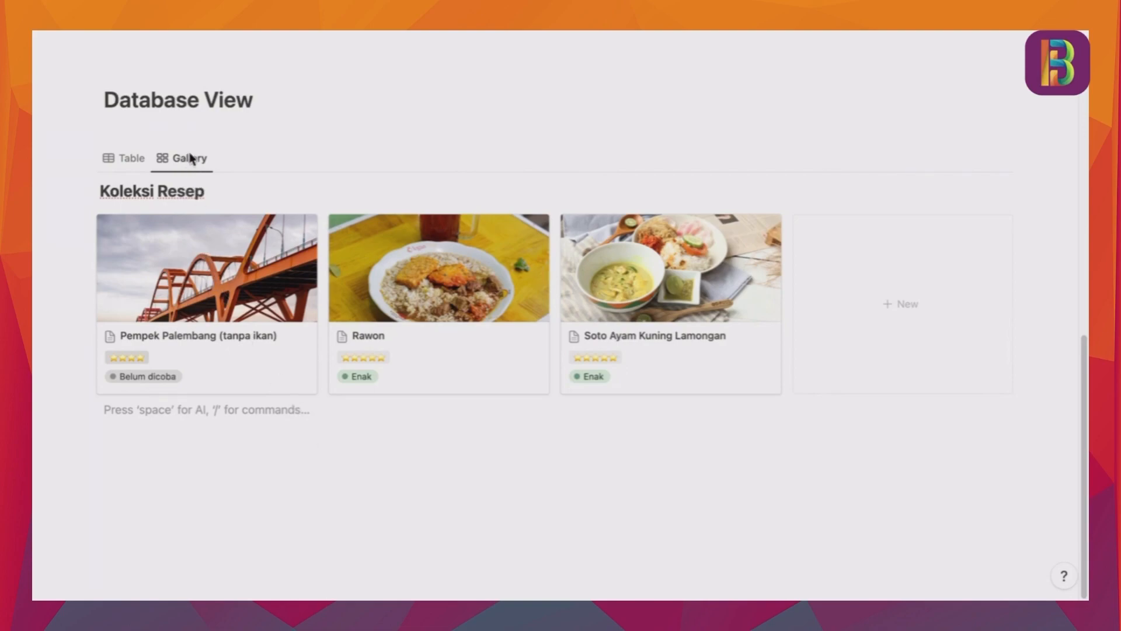
# Add a List view to the Koleksi Resep database
pyautogui.click(176, 100)
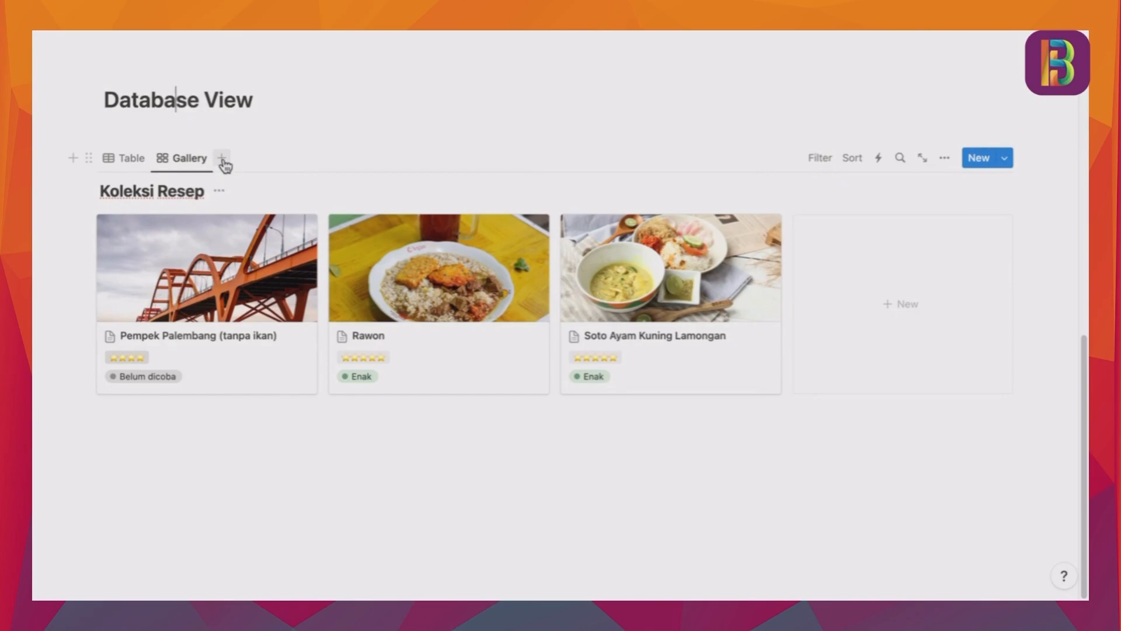
pyautogui.click(222, 160)
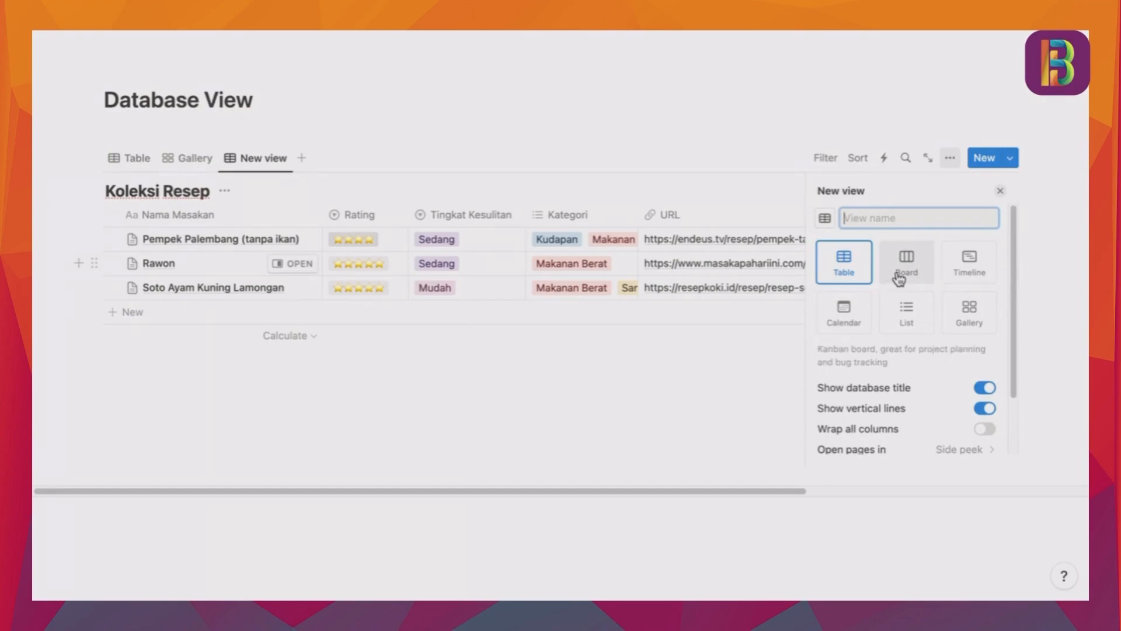
pyautogui.click(903, 315)
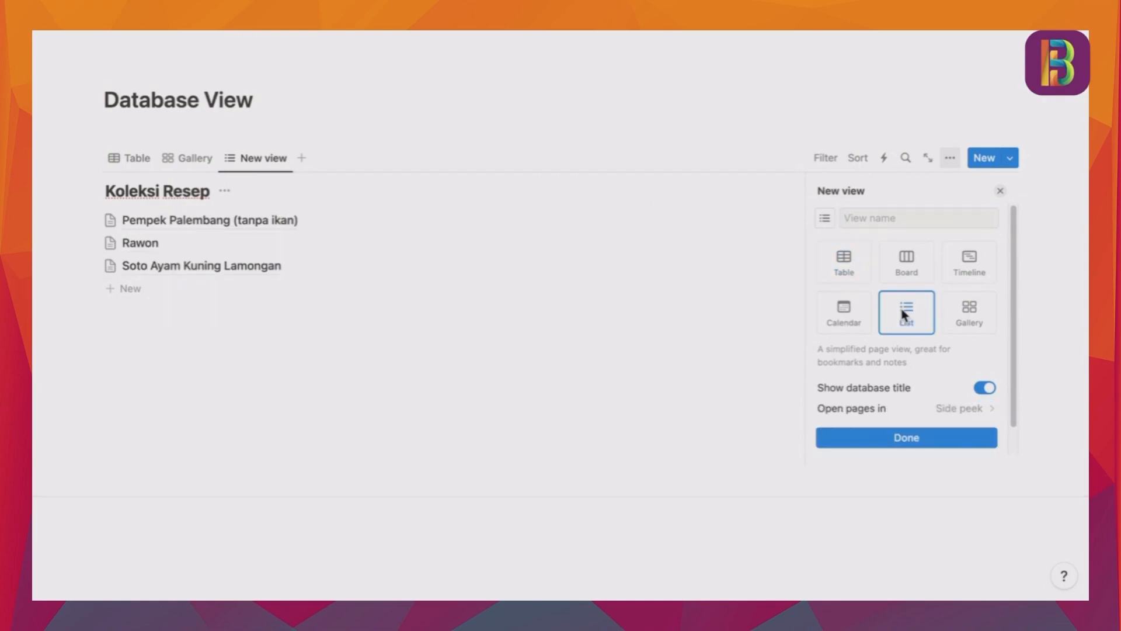
pyautogui.click(1000, 191)
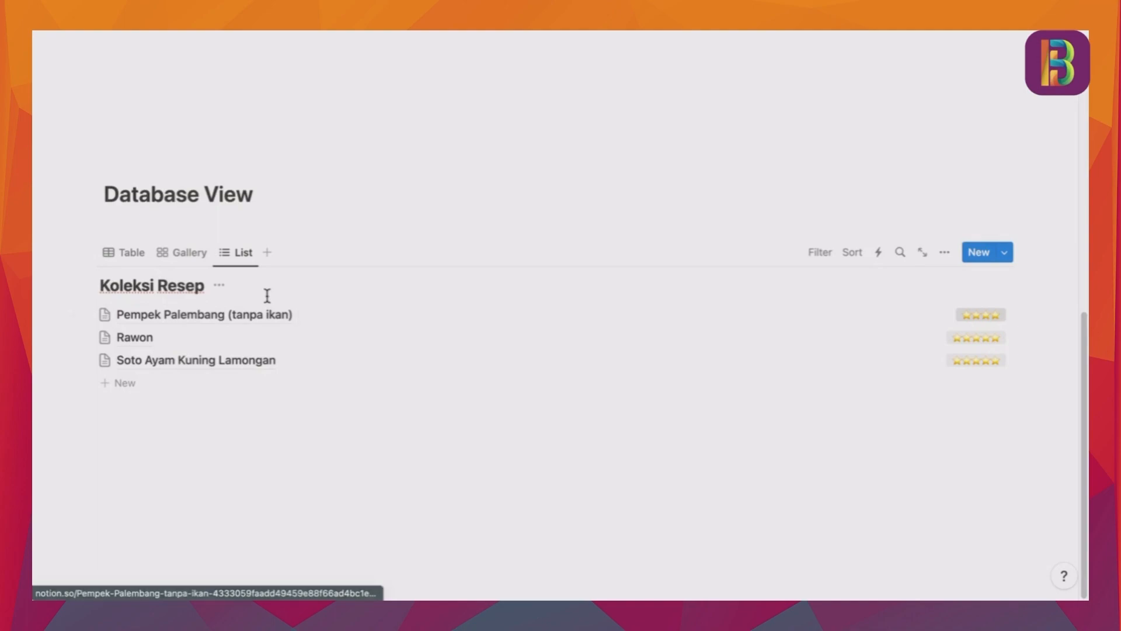
# Show the Kategori, Status and Tingkat Kesulitan properties in the List view of Koleksi Resep
pyautogui.scroll(1, 513, 258)
pyautogui.scroll(-1, 739, 292)
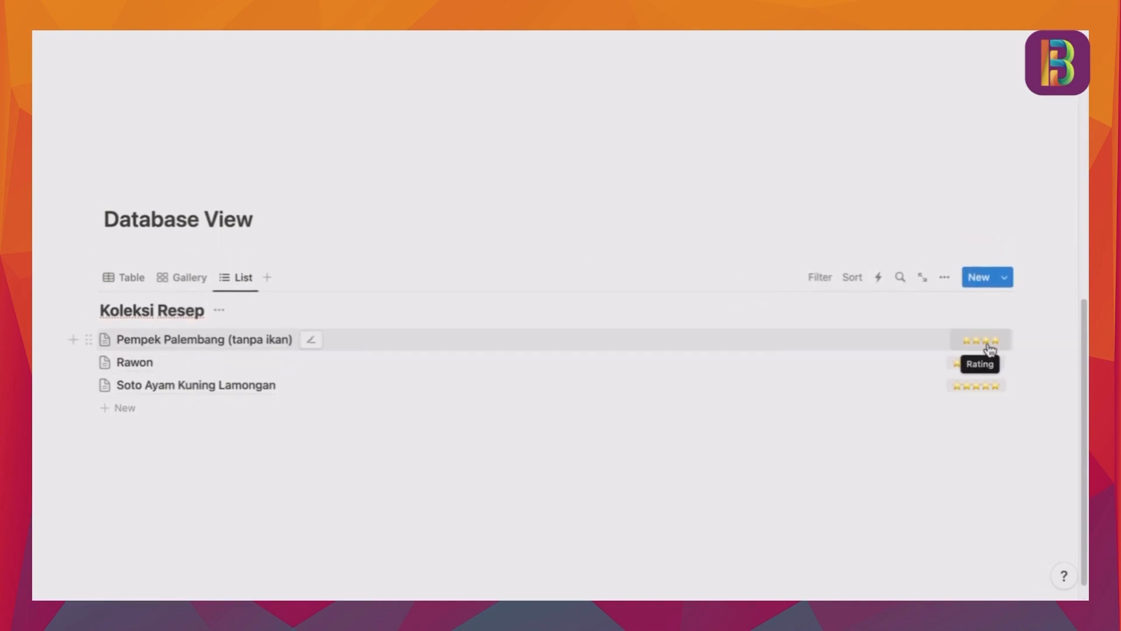
pyautogui.click(944, 274)
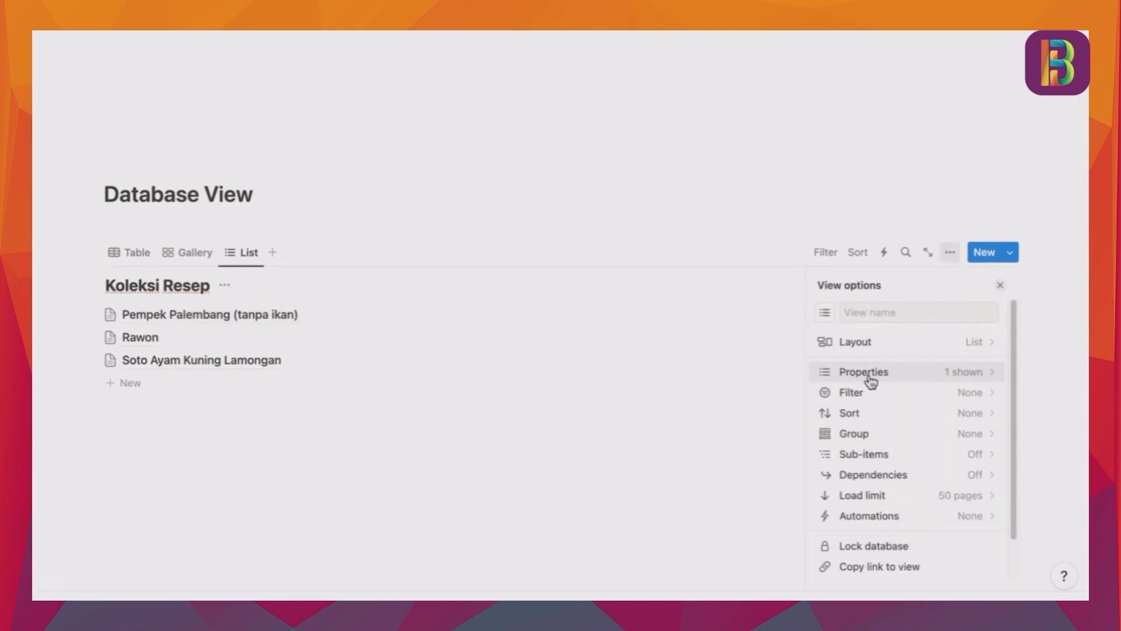
pyautogui.click(871, 381)
pyautogui.scroll(-1, 903, 412)
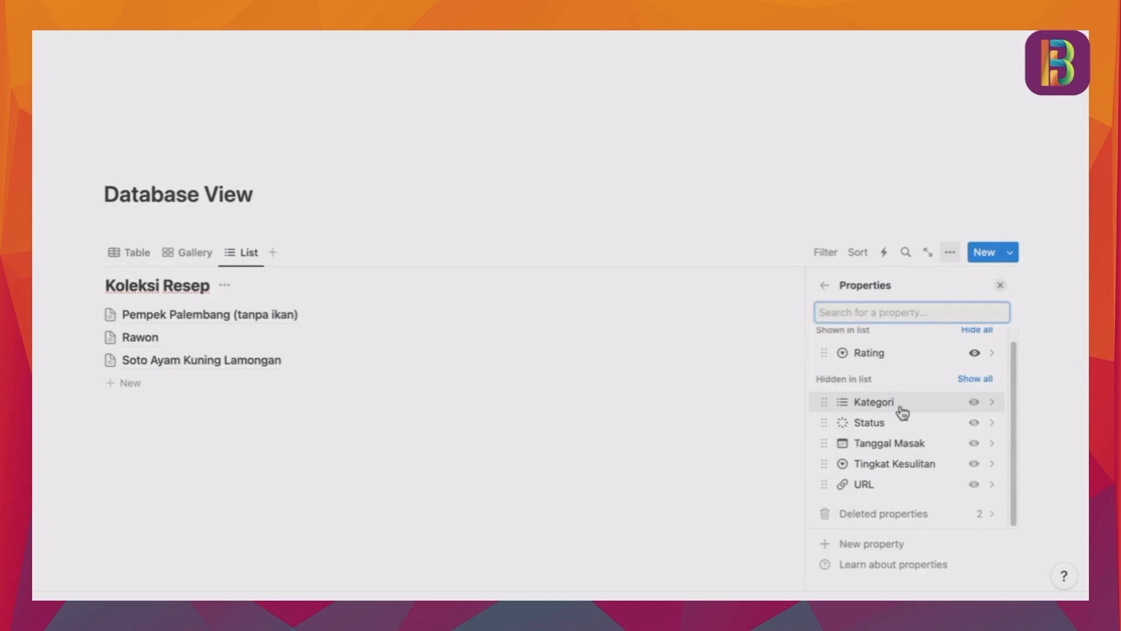
pyautogui.click(974, 402)
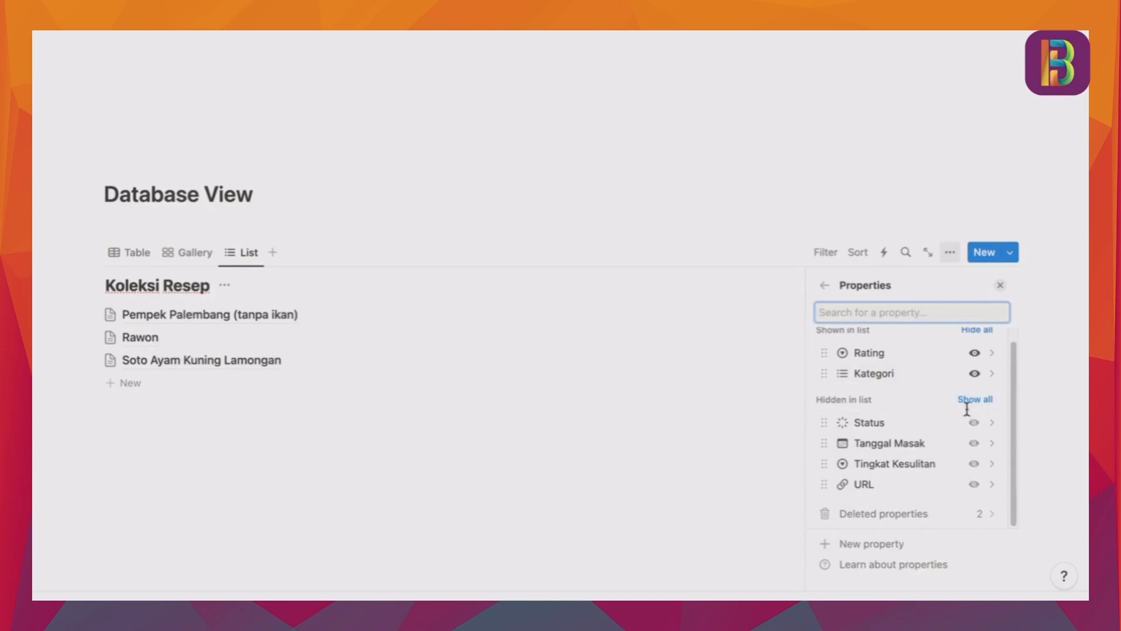
pyautogui.click(973, 422)
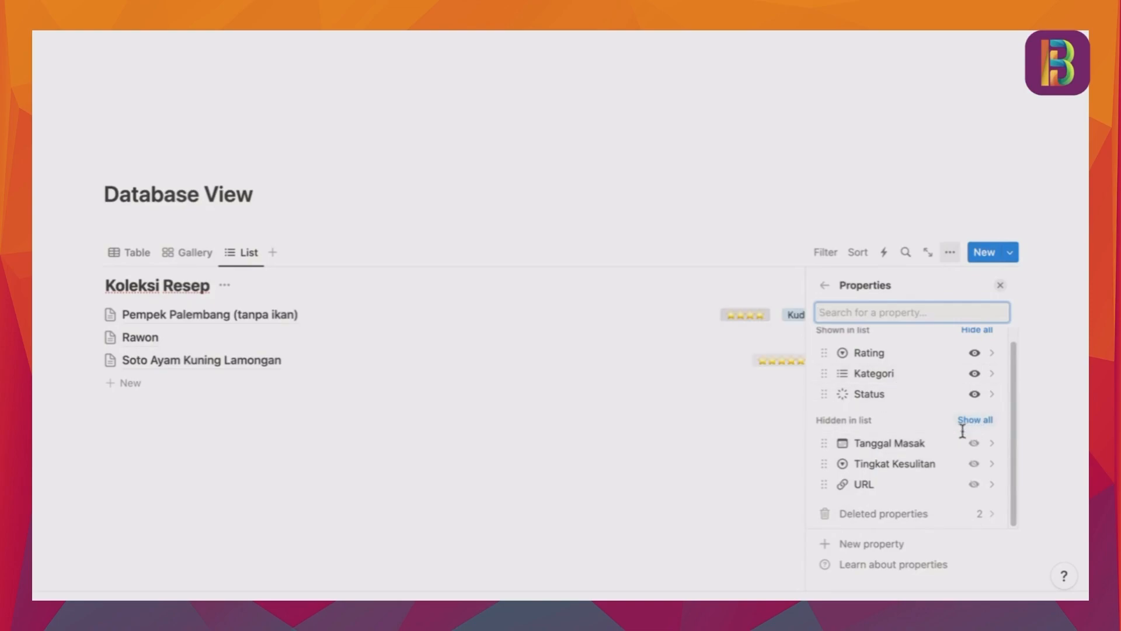
pyautogui.click(974, 464)
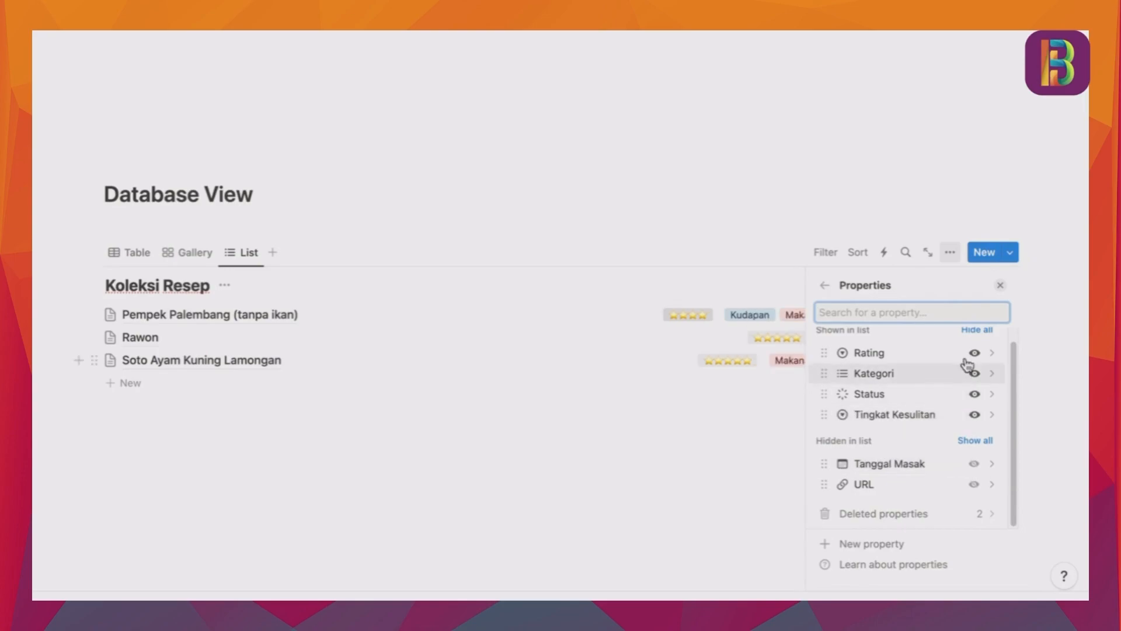
pyautogui.click(1000, 289)
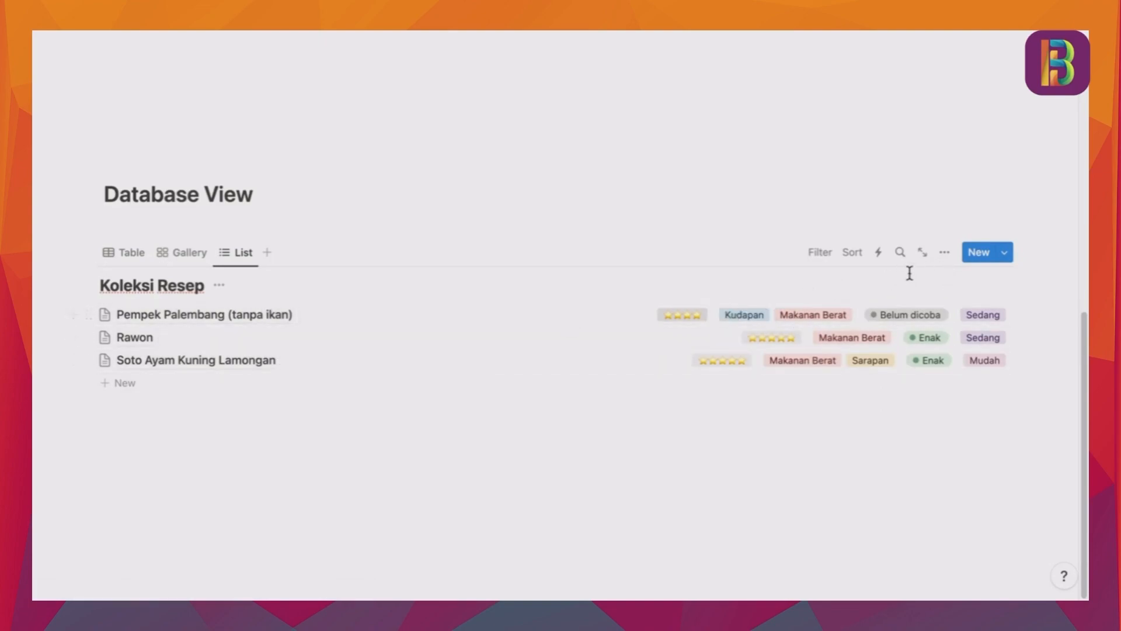
# Reorder the List view's shown properties to Status, Kategori, Rating, Tingkat Kesulitan
pyautogui.click(944, 252)
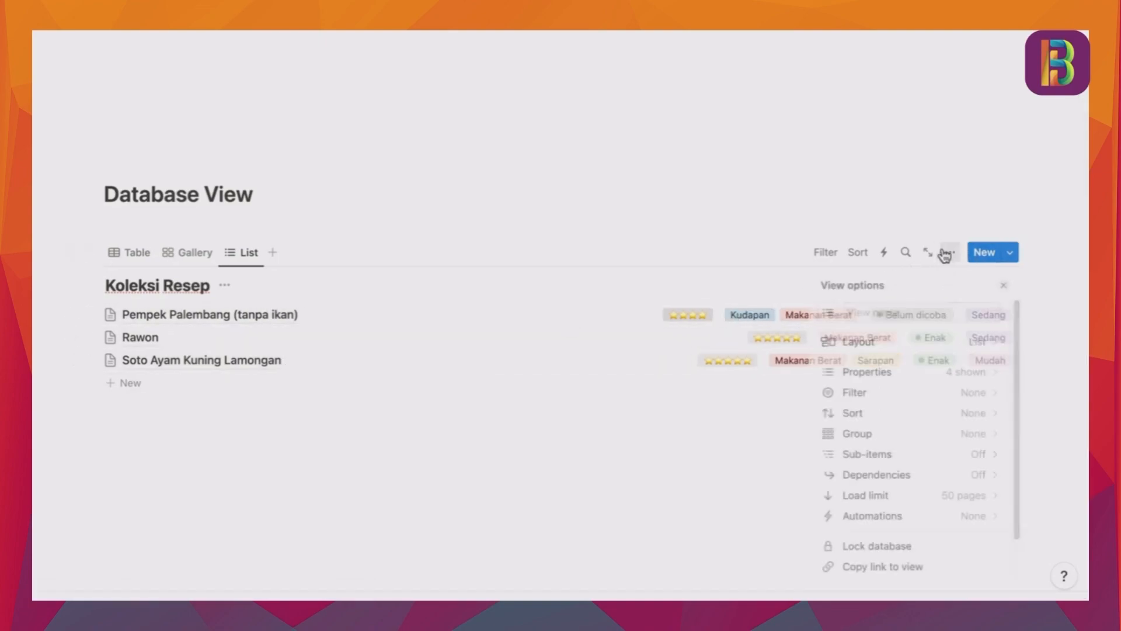
pyautogui.click(963, 374)
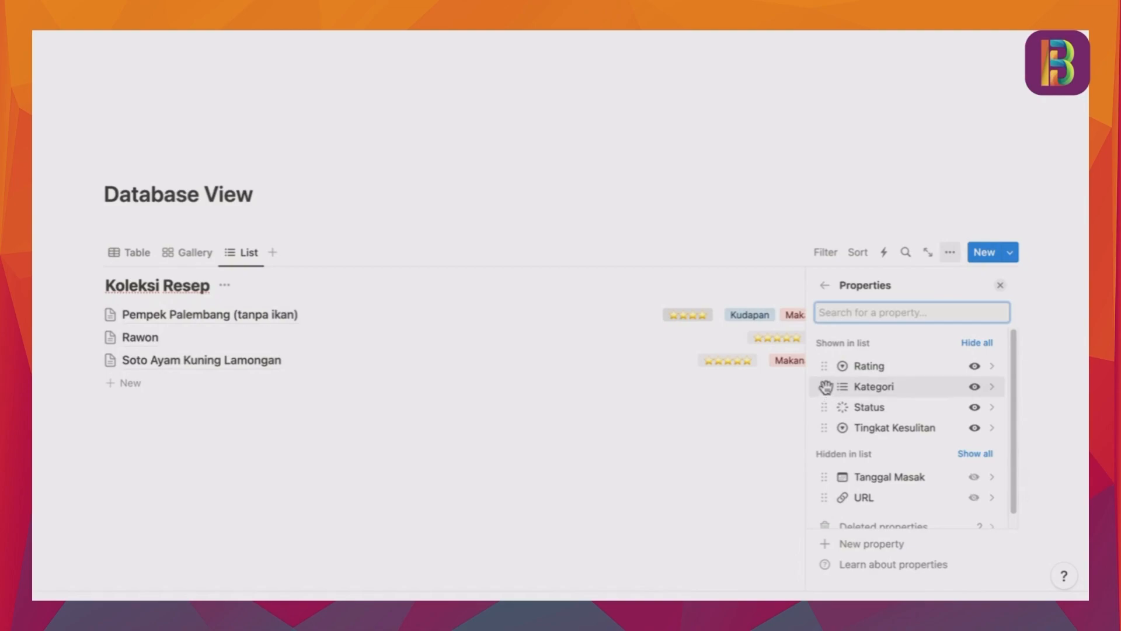
pyautogui.moveTo(827, 368)
pyautogui.mouseDown()
pyautogui.moveTo(828, 401)
pyautogui.moveTo(833, 366)
pyautogui.mouseUp()
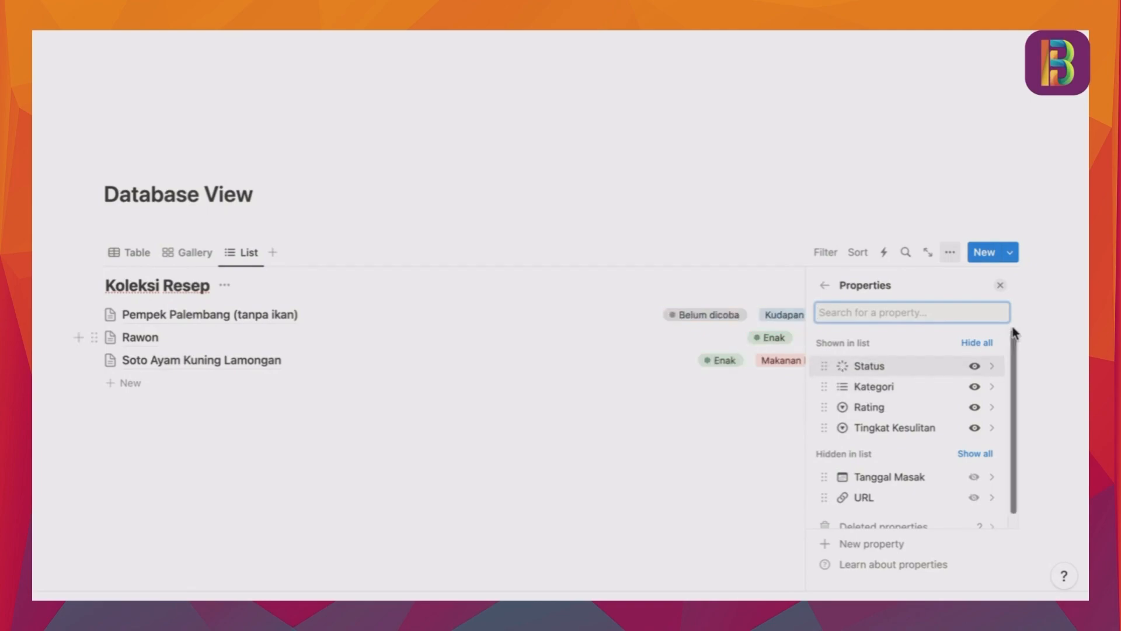
pyautogui.click(1000, 285)
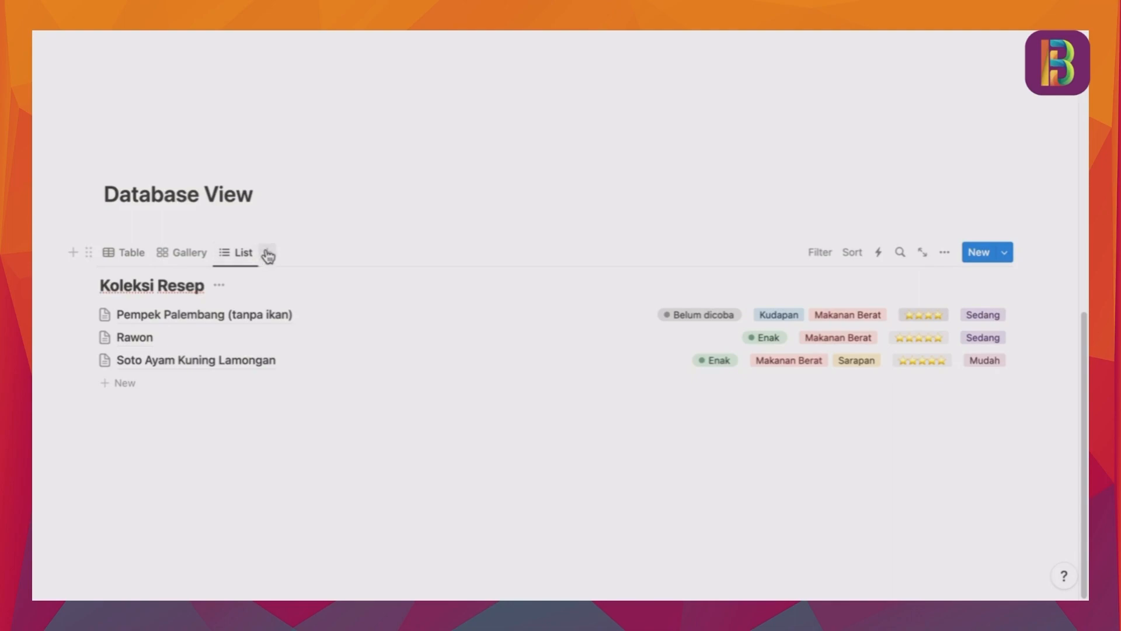
# Add a Calendar view to the Koleksi Resep database
pyautogui.click(267, 253)
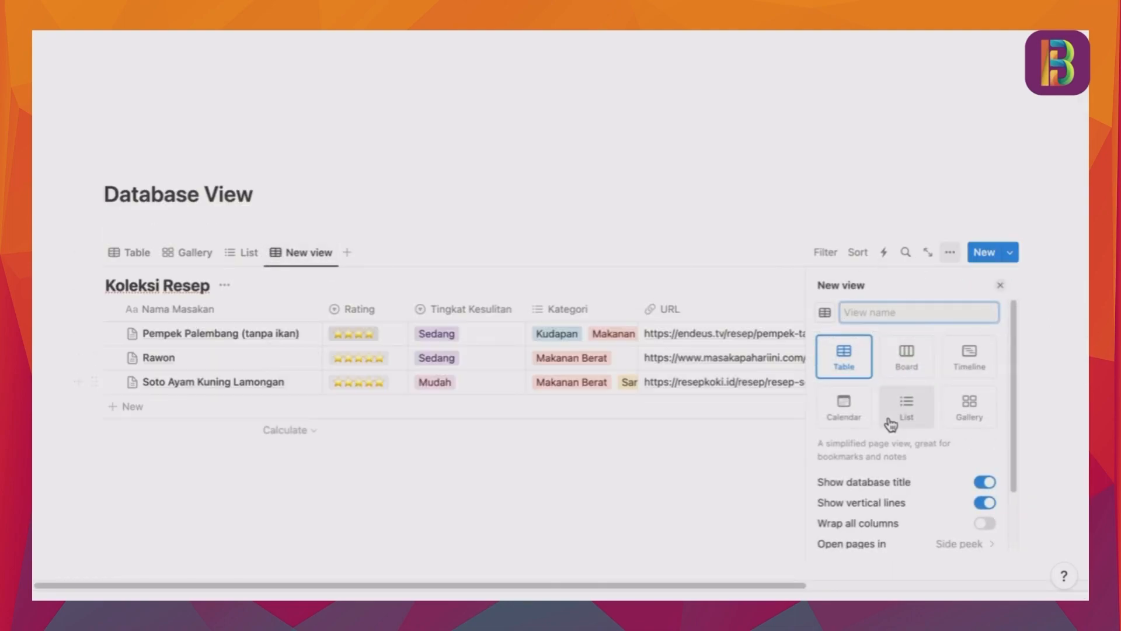
pyautogui.scroll(-1, 890, 411)
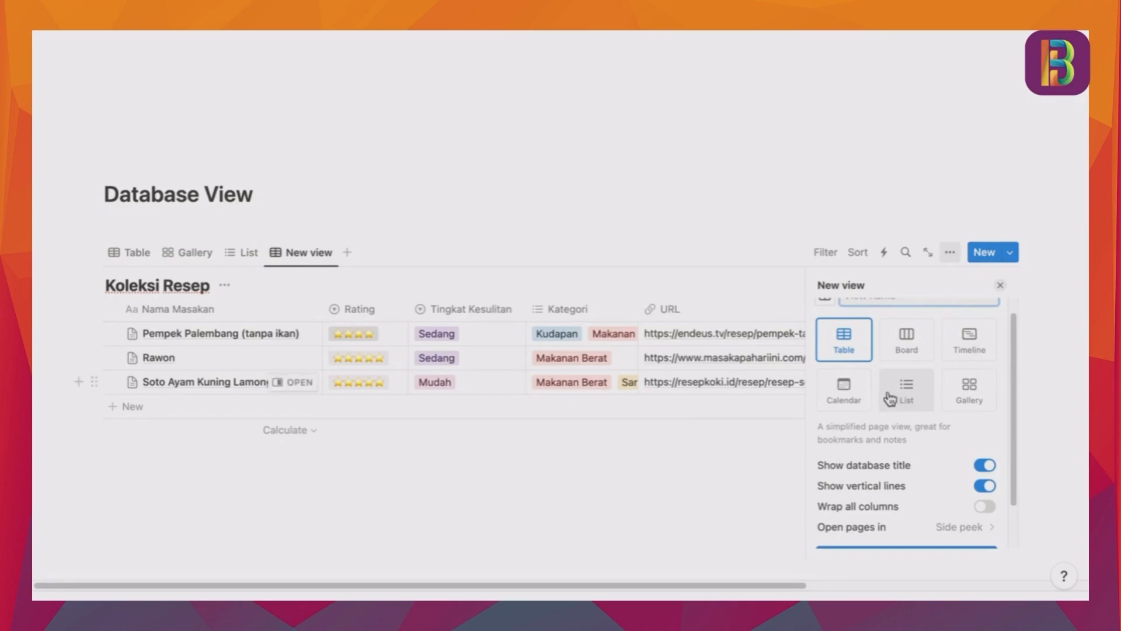
pyautogui.click(855, 399)
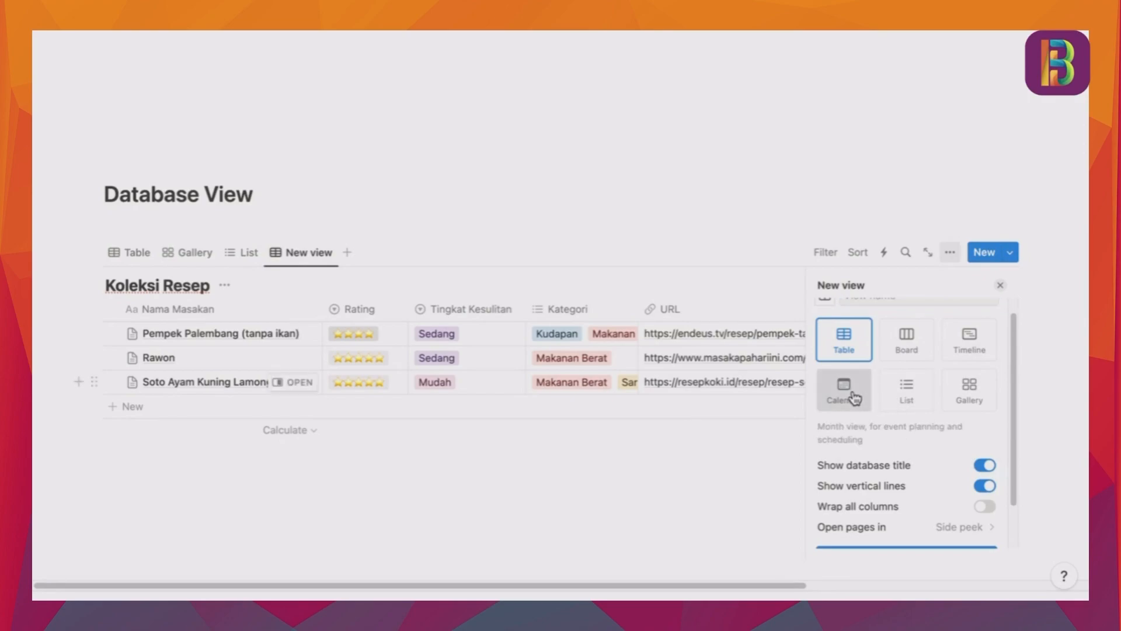
pyautogui.click(999, 288)
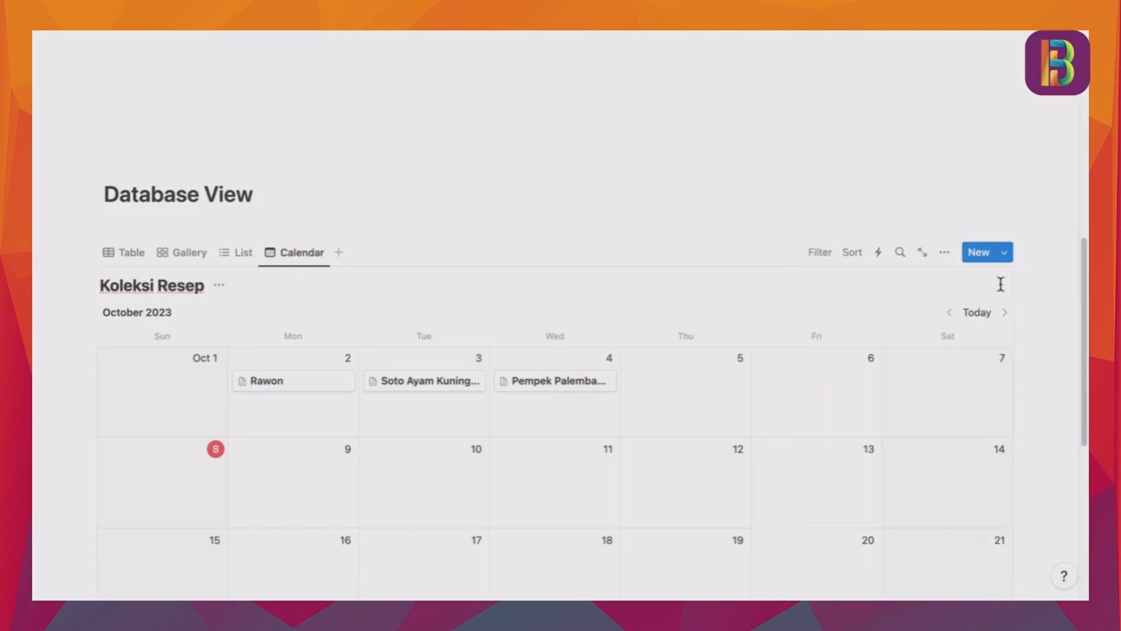
# Show the Status, Rating and Tingkat Kesulitan properties on the Calendar view's recipe cards
pyautogui.scroll(-3, 973, 293)
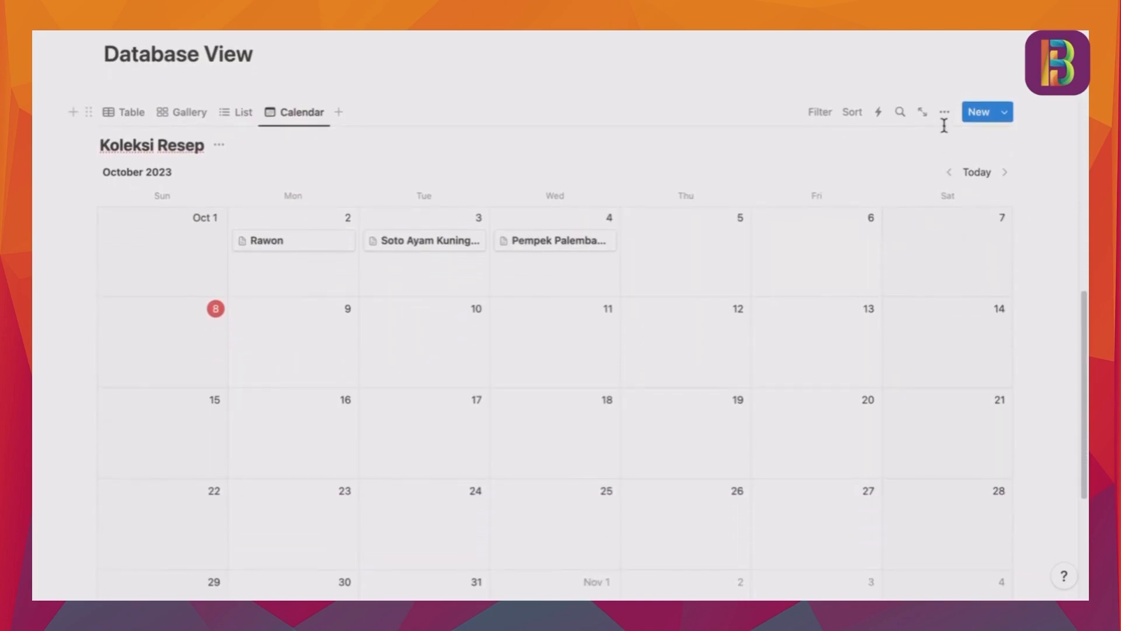
pyautogui.click(944, 112)
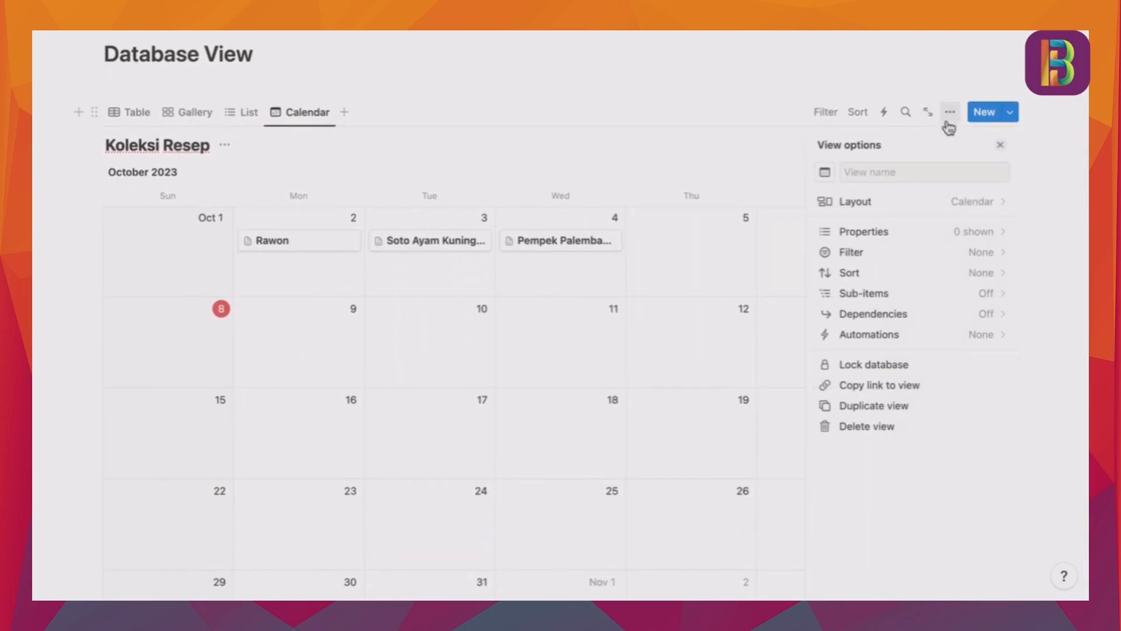
pyautogui.click(968, 234)
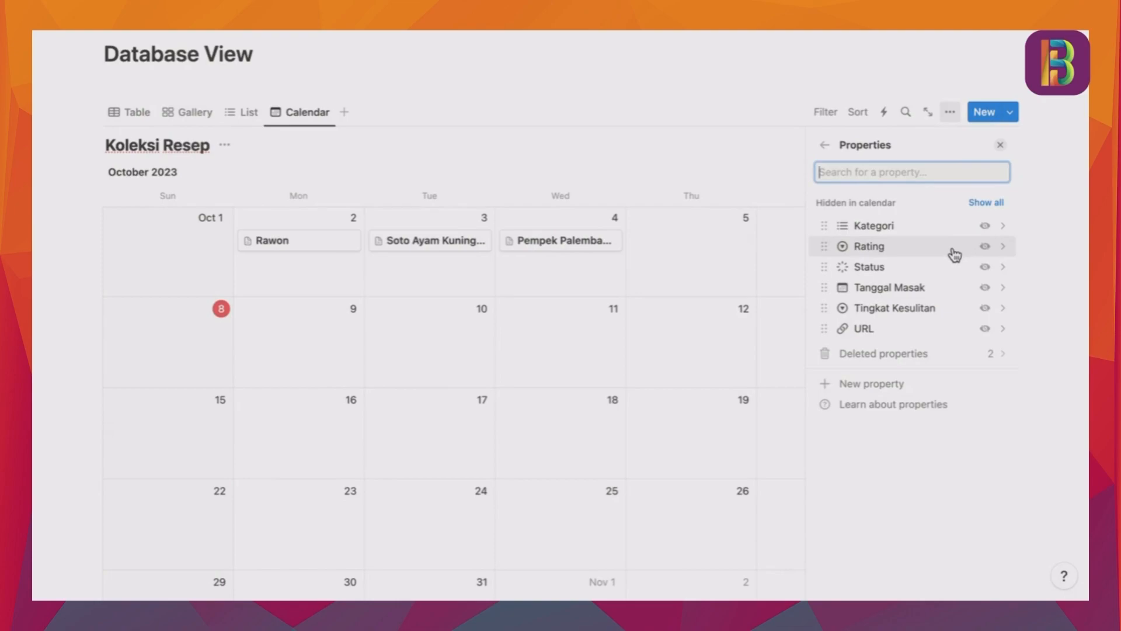
pyautogui.click(985, 267)
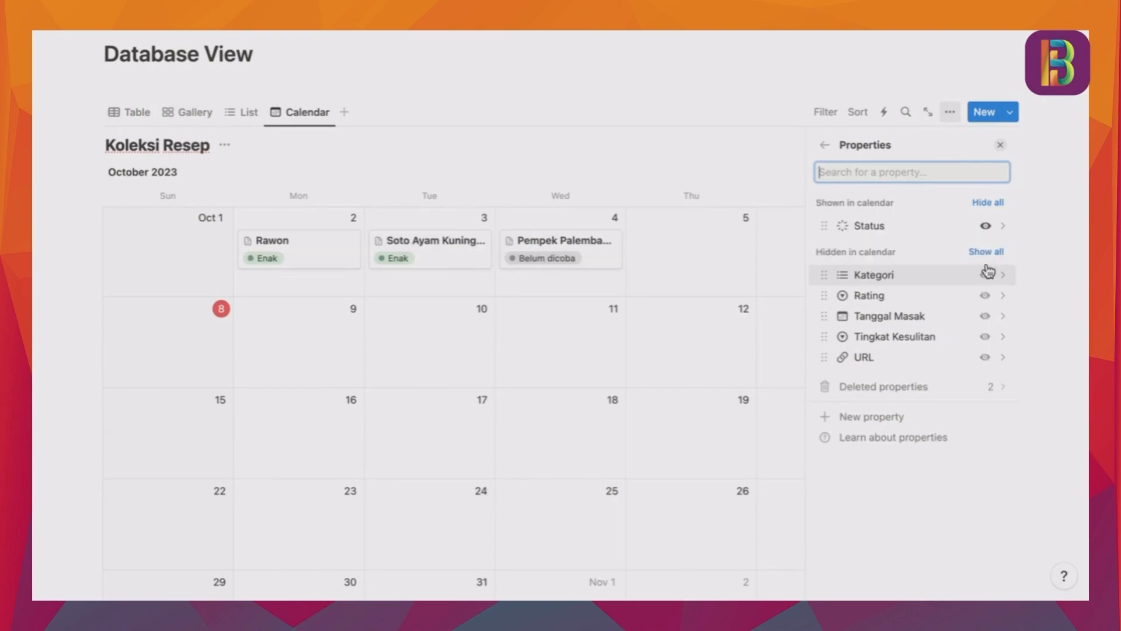
pyautogui.click(985, 295)
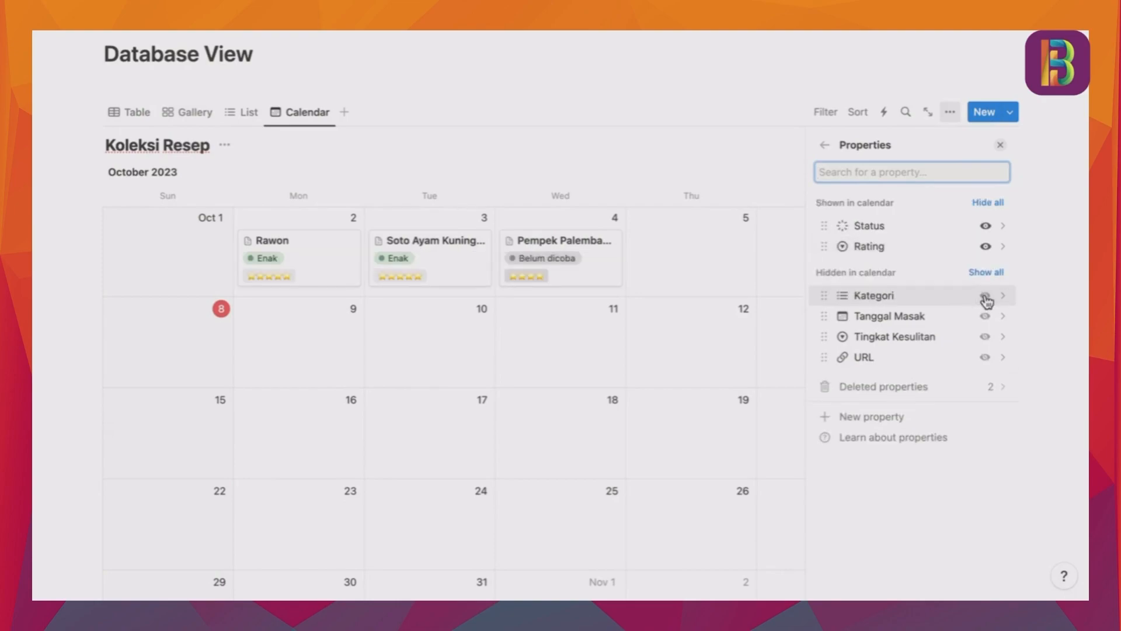
pyautogui.click(986, 338)
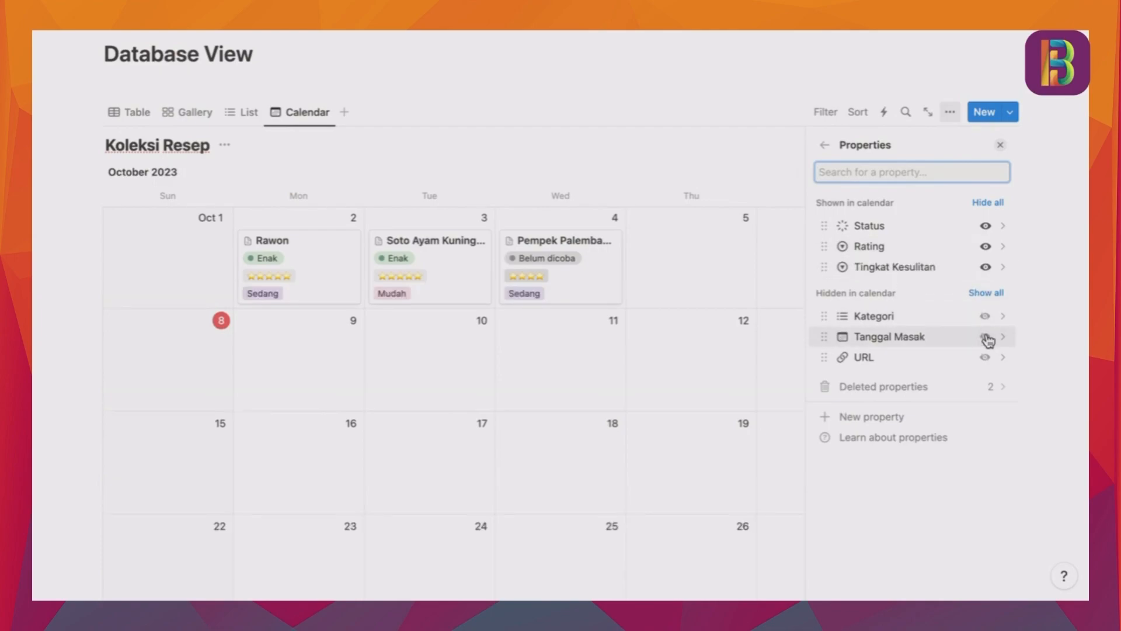
pyautogui.click(1000, 144)
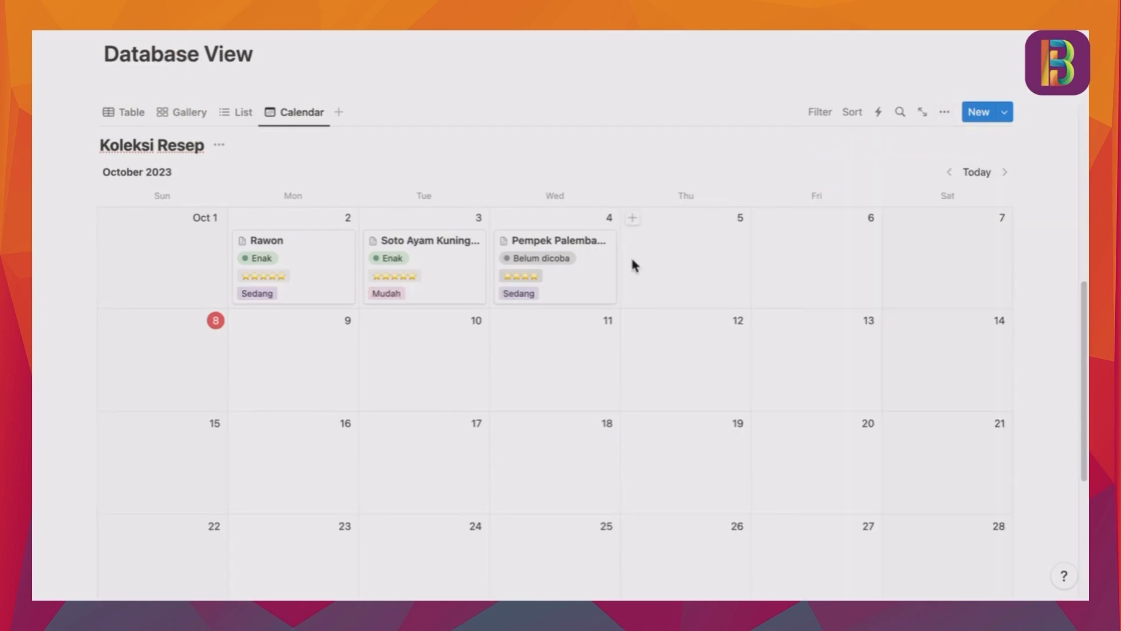
# Examine the recipe cards and their properties across the October 2023 calendar
pyautogui.scroll(-2, 514, 243)
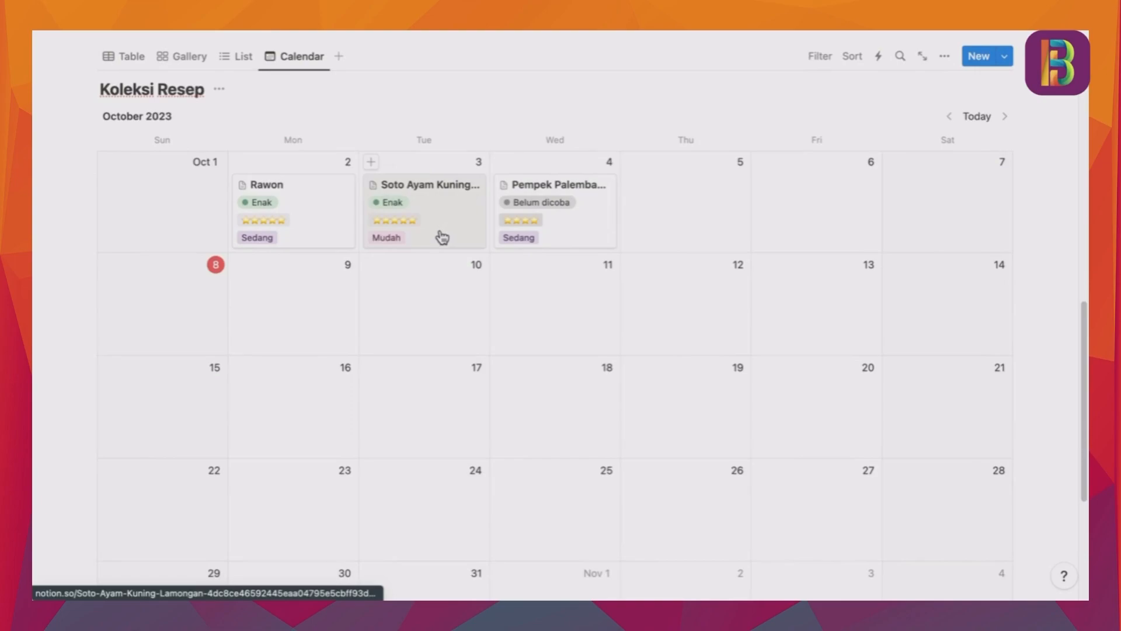
pyautogui.scroll(-2, 442, 237)
pyautogui.scroll(2, 440, 237)
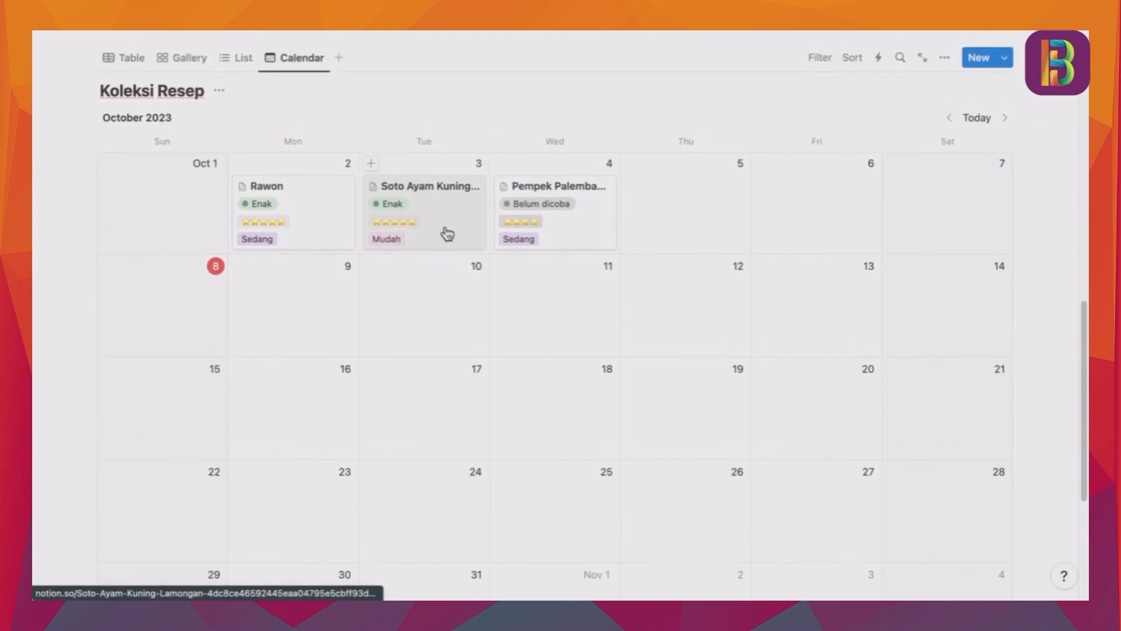
pyautogui.scroll(-2, 547, 212)
pyautogui.scroll(1, 547, 212)
pyautogui.scroll(-2, 549, 216)
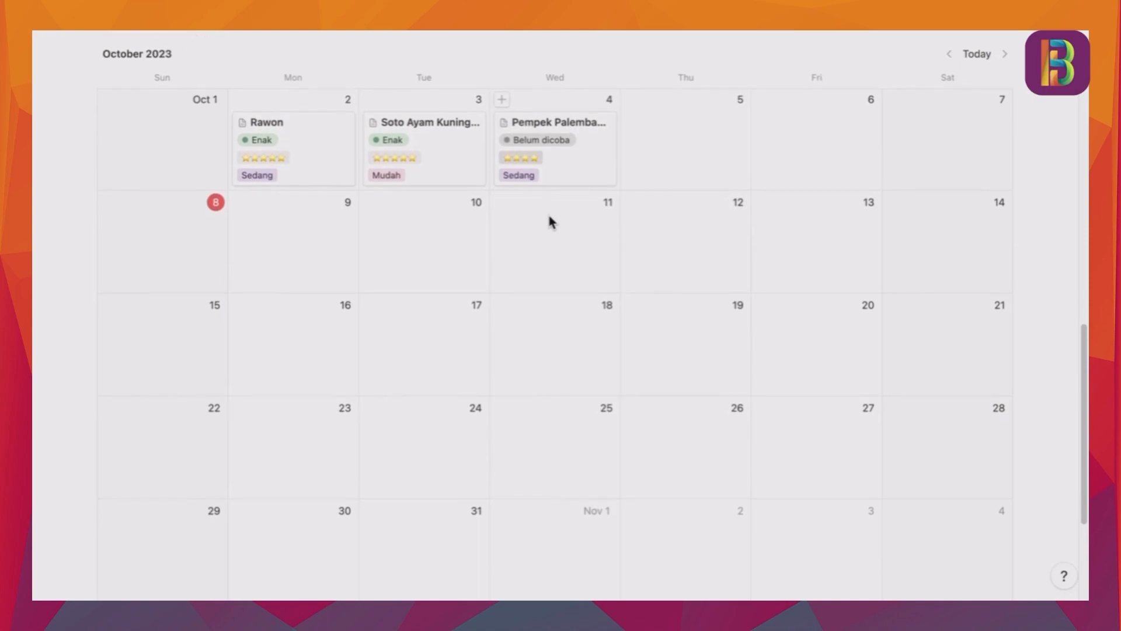
pyautogui.scroll(1, 549, 216)
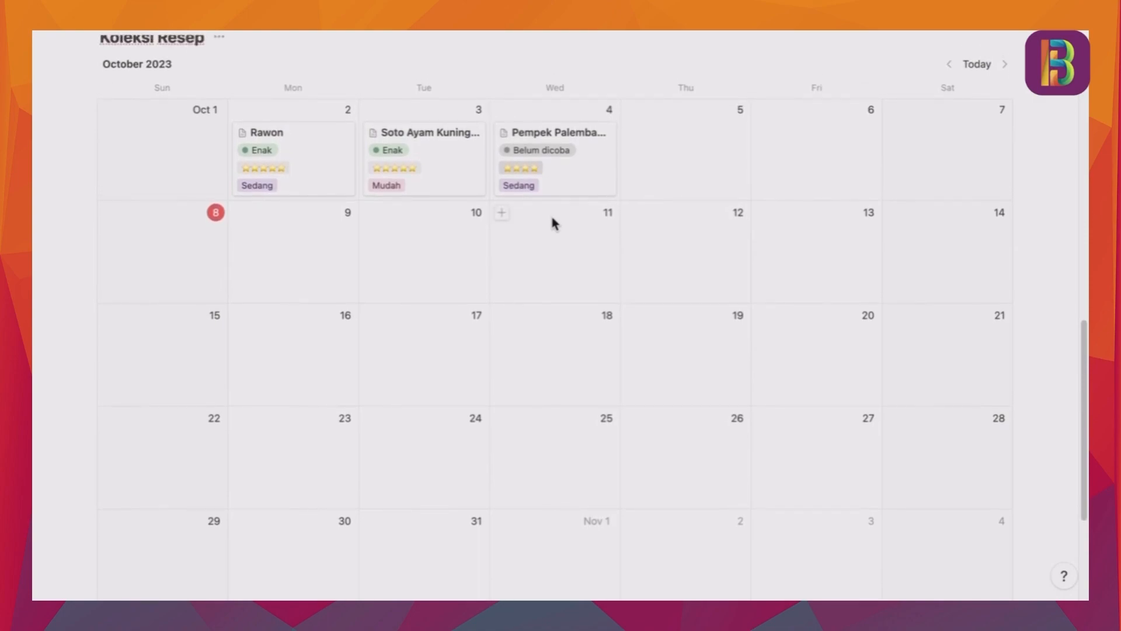
pyautogui.scroll(-1, 553, 220)
pyautogui.scroll(1, 696, 242)
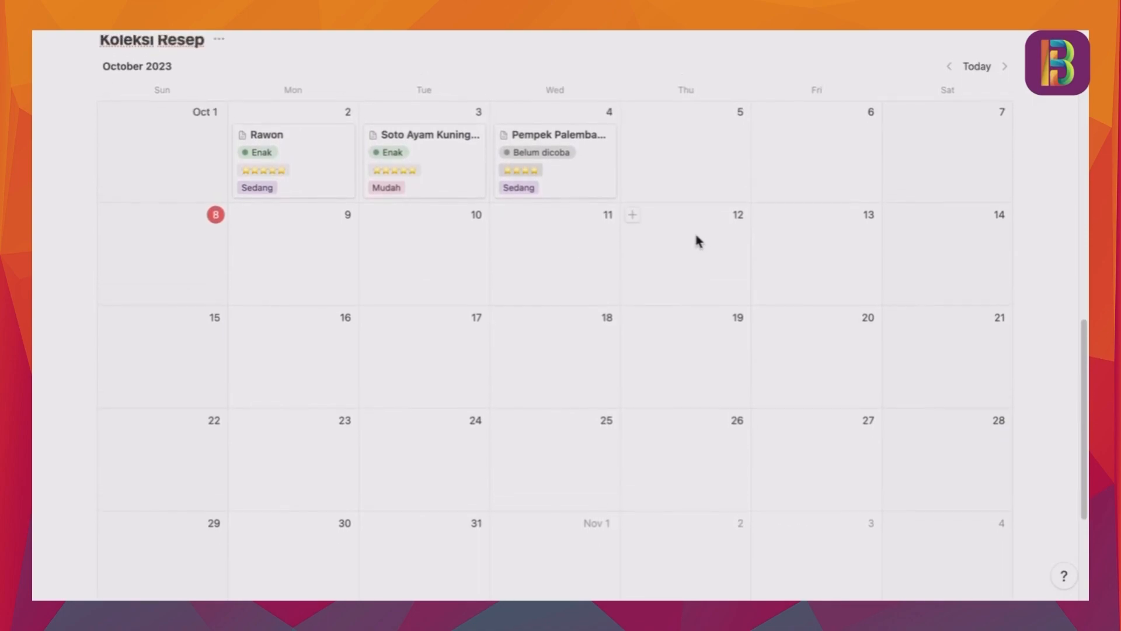
# Add an entry titled "tes" on October 12, 2023 in the calendar and return to the Calendar view
pyautogui.click(633, 218)
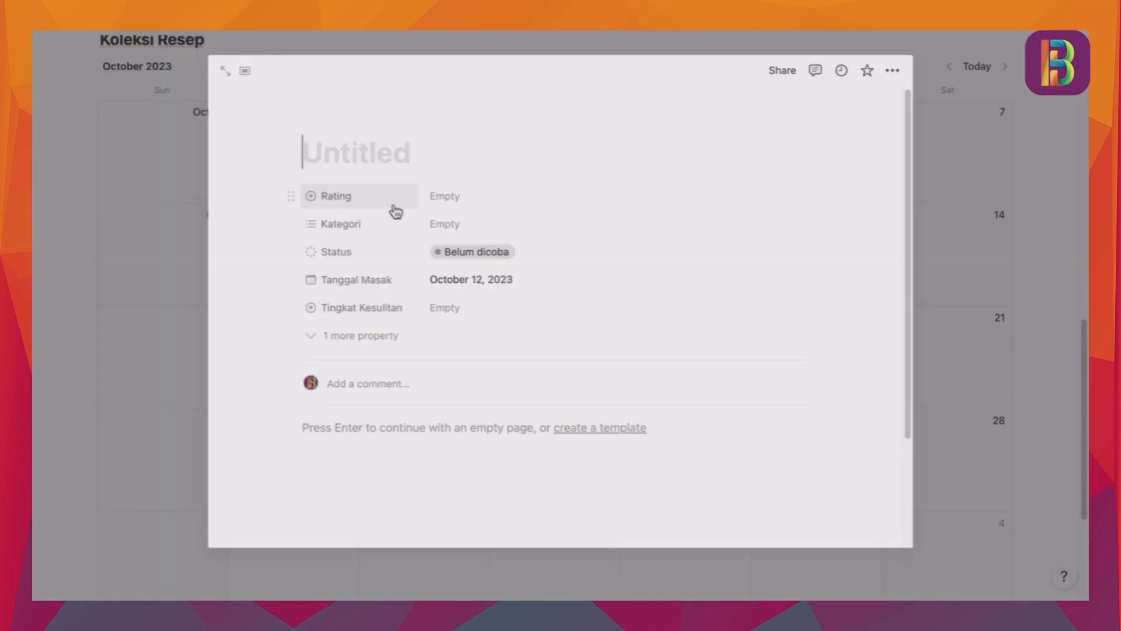
pyautogui.write('tes')
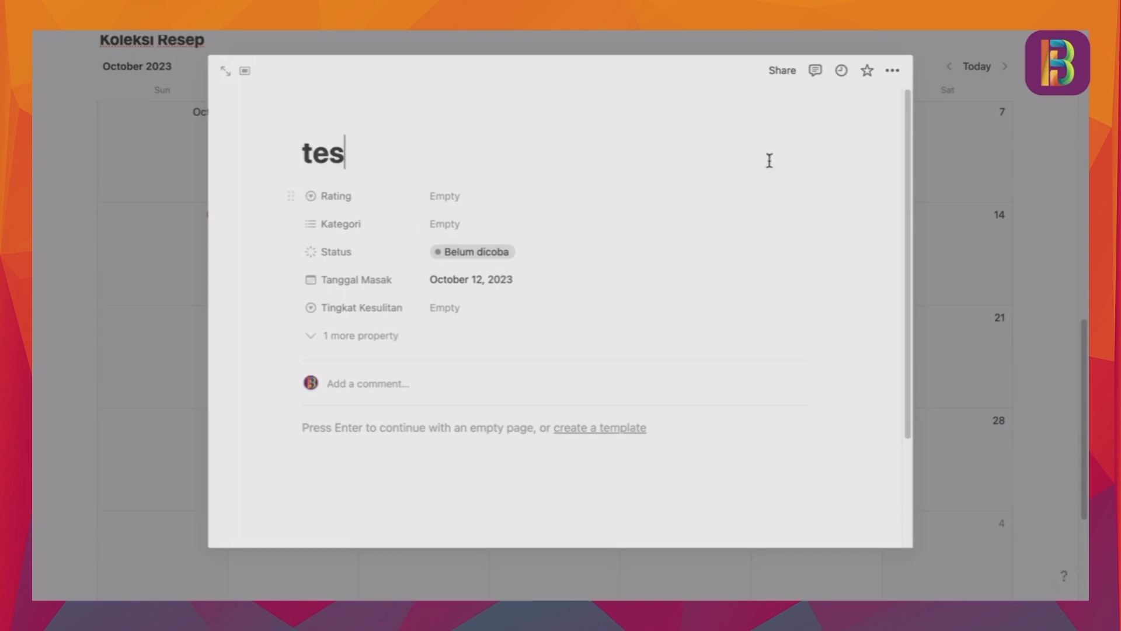
pyautogui.click(1021, 139)
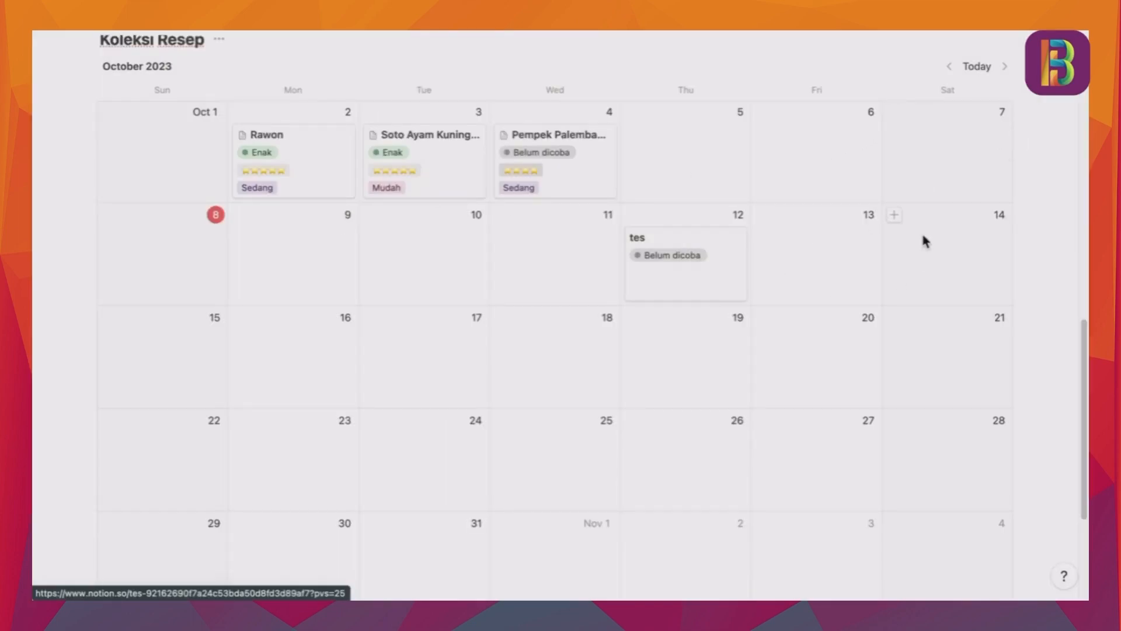
pyautogui.scroll(3, 921, 237)
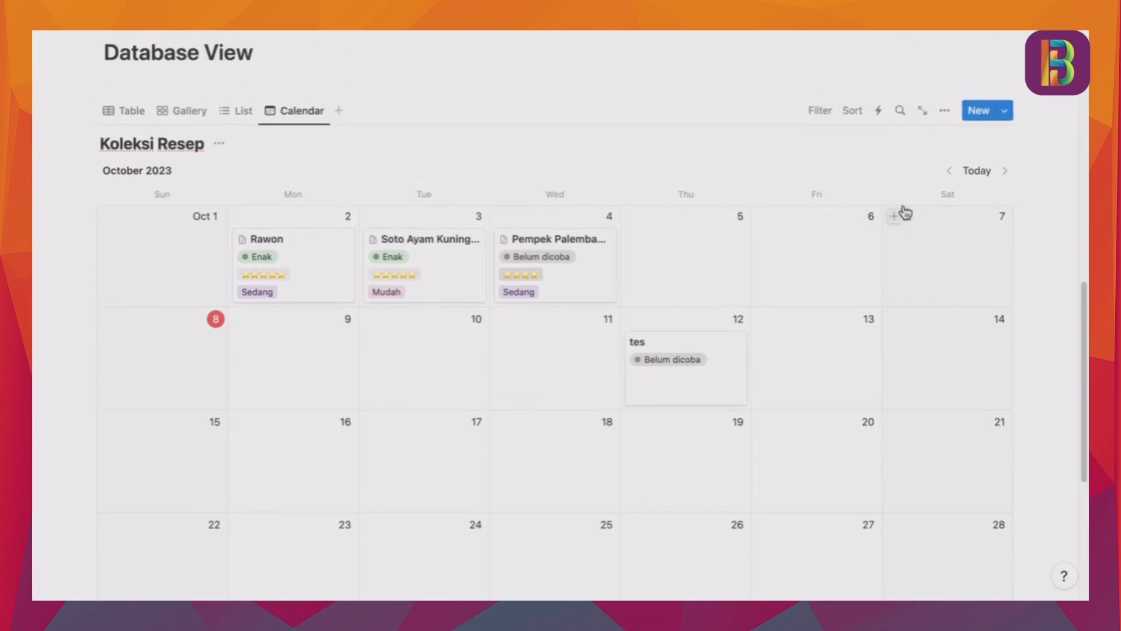
# Set the Koleksi Resep Calendar view to show the calendar as Week
pyautogui.click(944, 111)
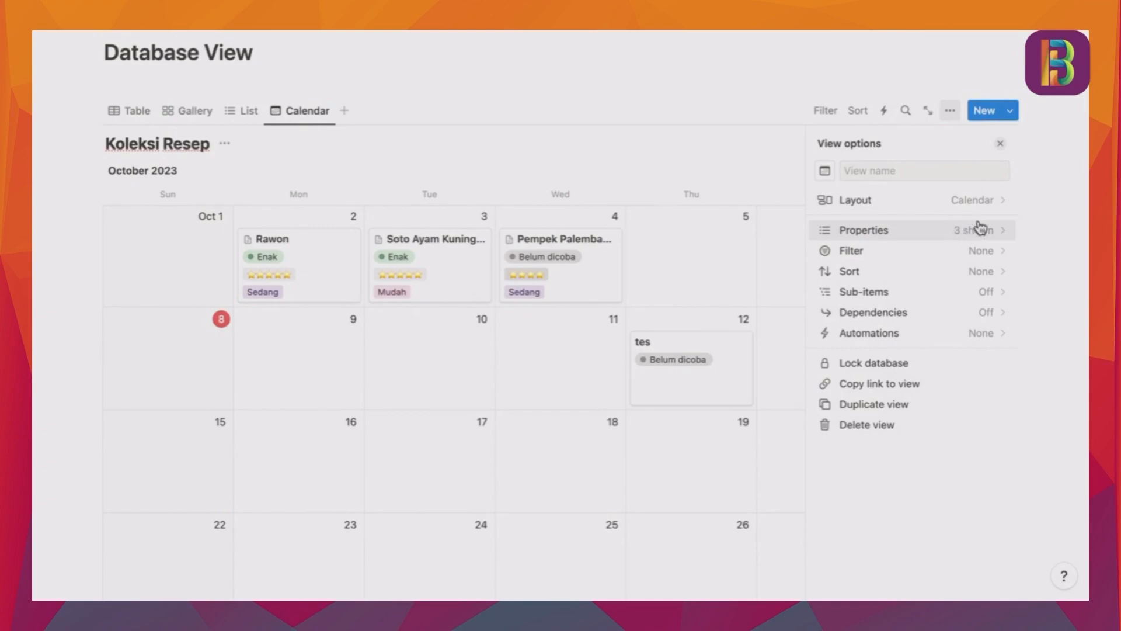
pyautogui.click(983, 202)
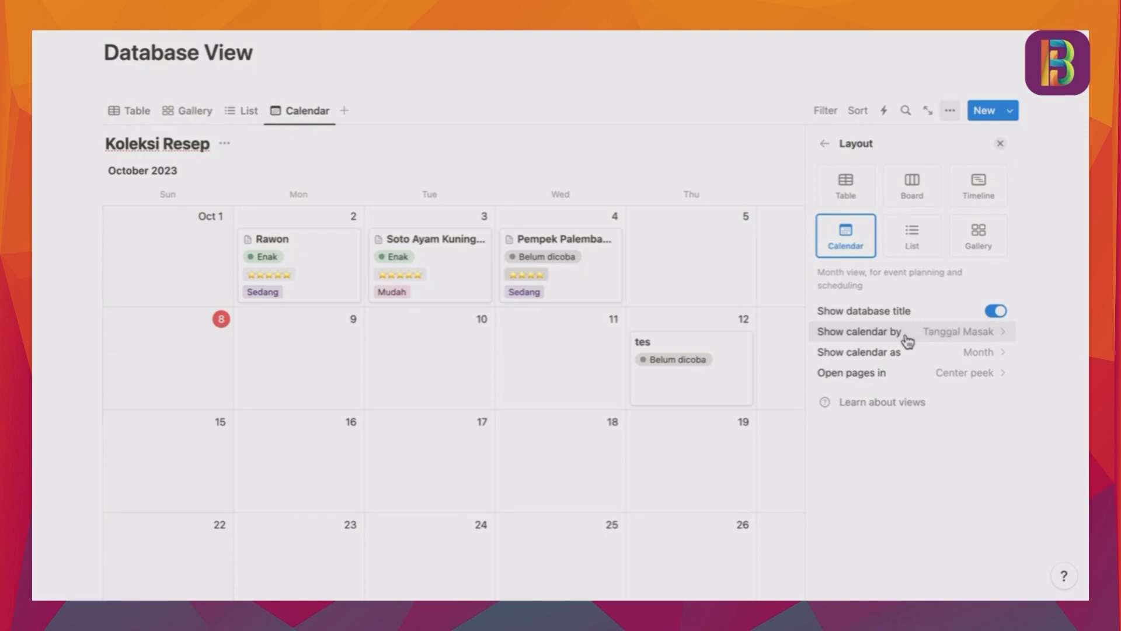
pyautogui.click(1002, 355)
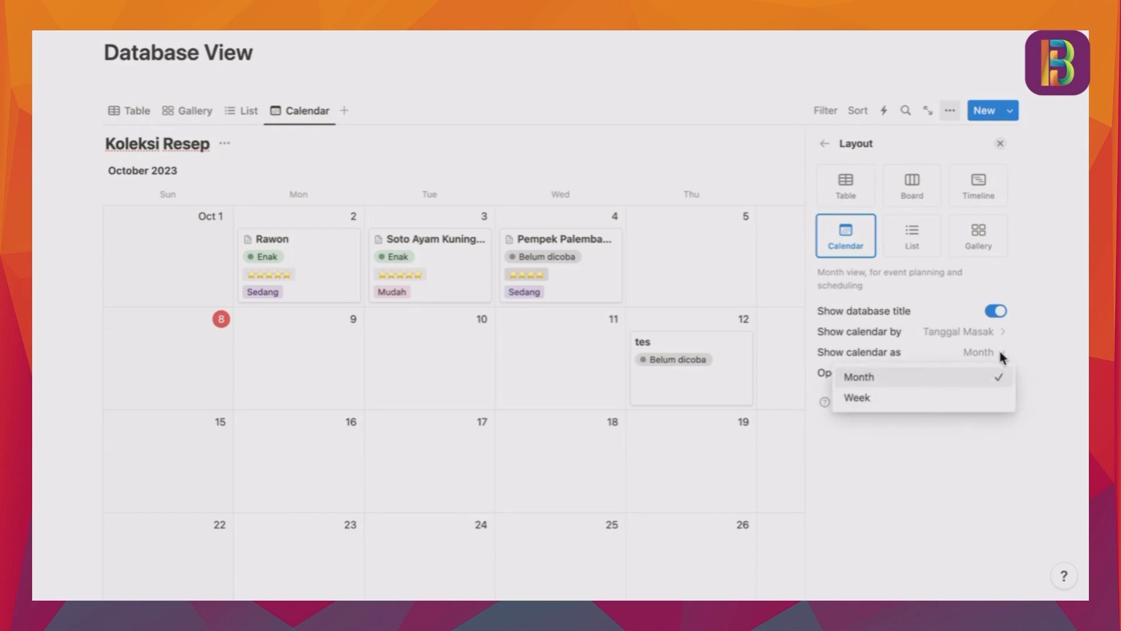
pyautogui.click(880, 400)
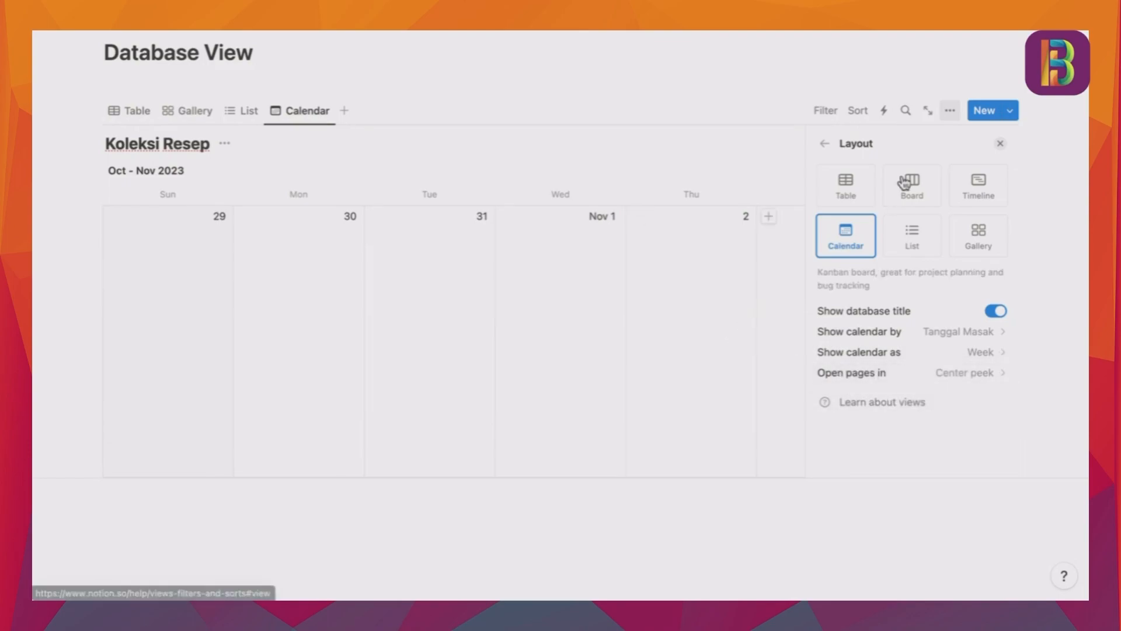
pyautogui.click(999, 143)
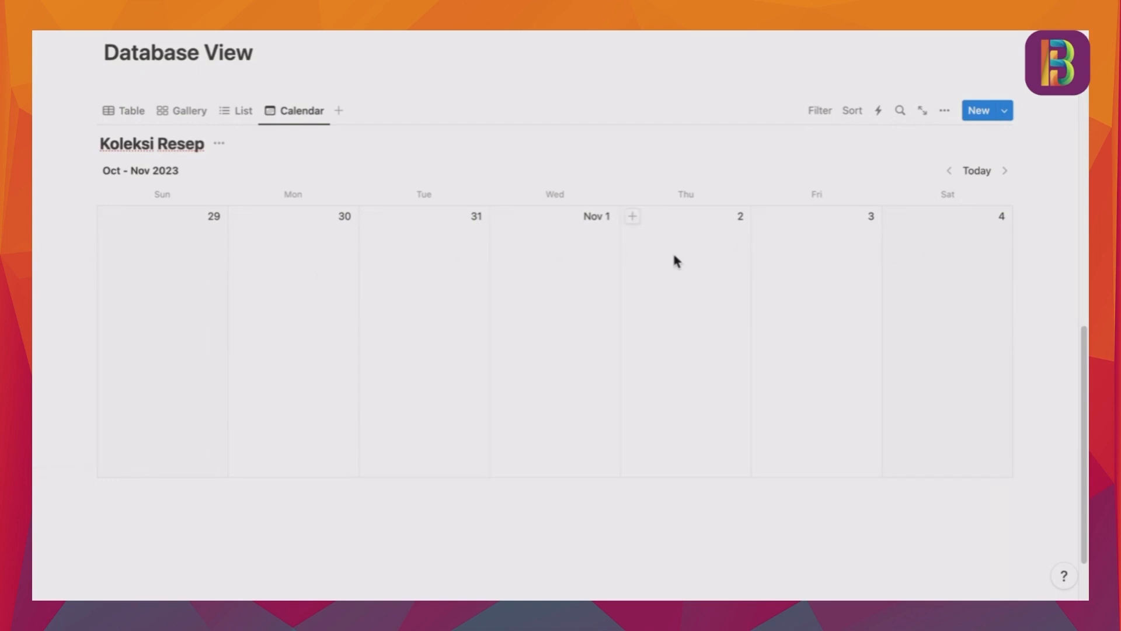
# Switch the Calendar view's display back to Month
pyautogui.click(944, 110)
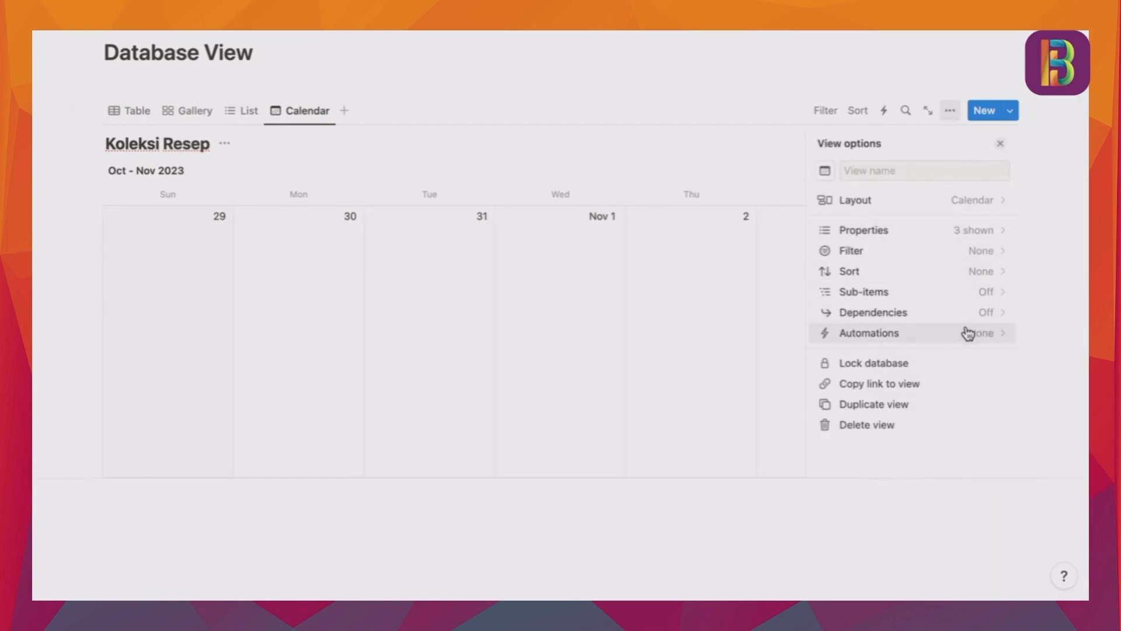
pyautogui.click(926, 199)
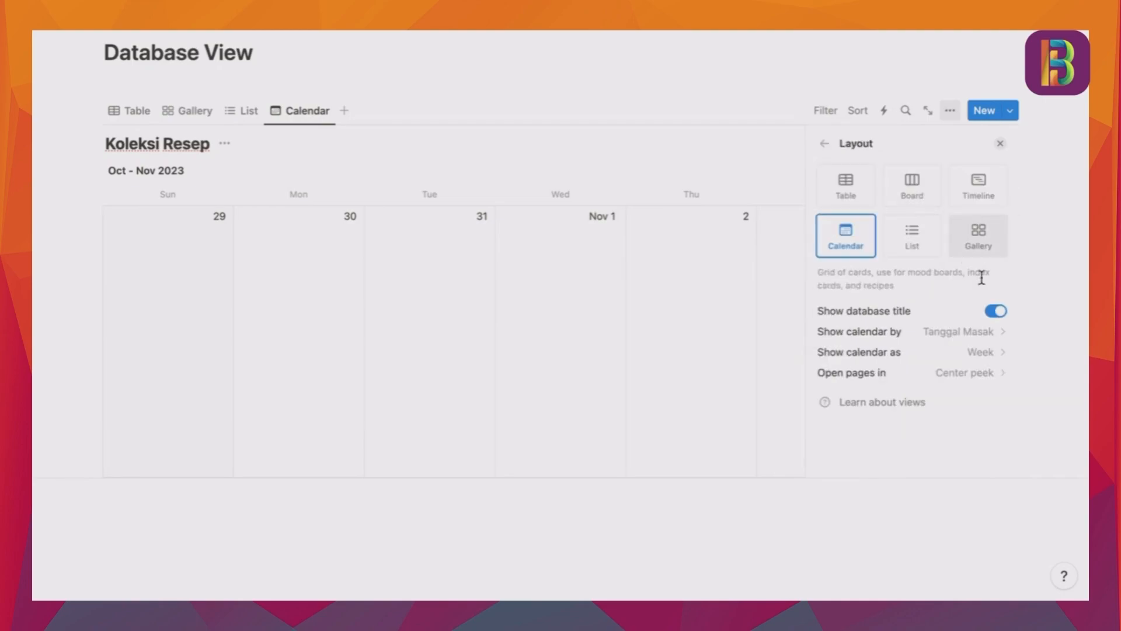
pyautogui.click(994, 352)
pyautogui.click(898, 381)
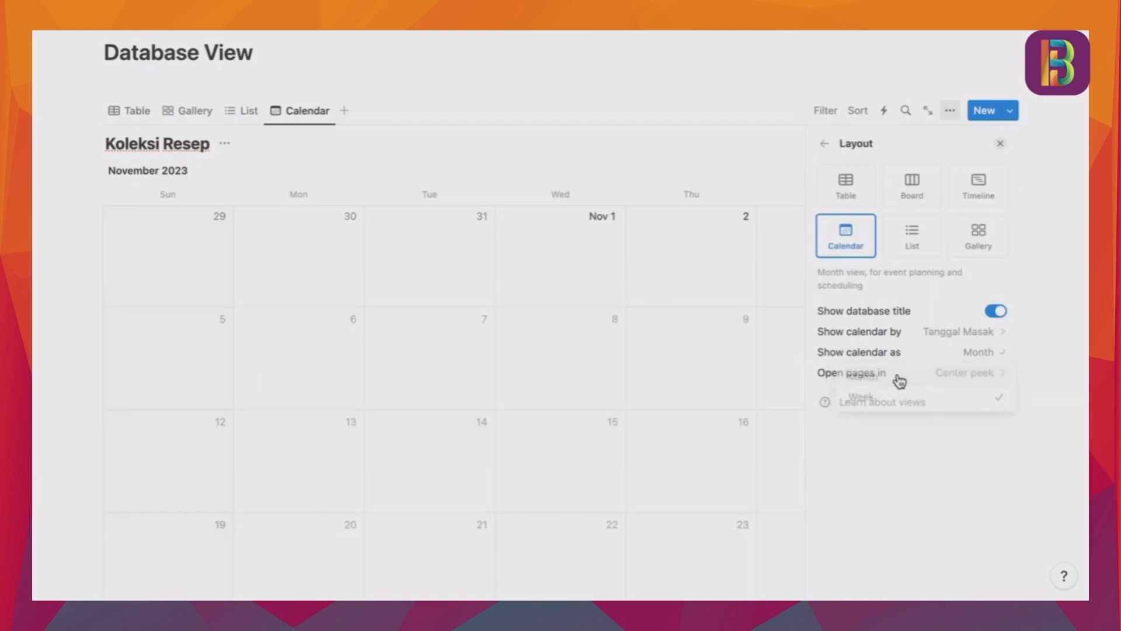
pyautogui.click(1000, 144)
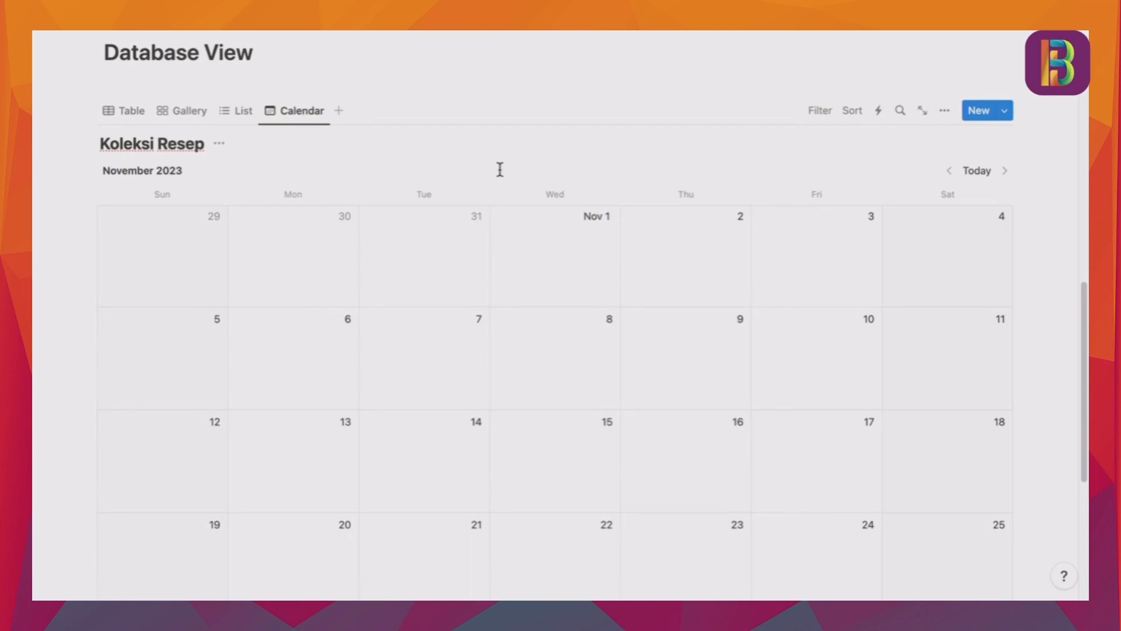
# Add a Timeline view to the Koleksi Resep database
pyautogui.click(338, 111)
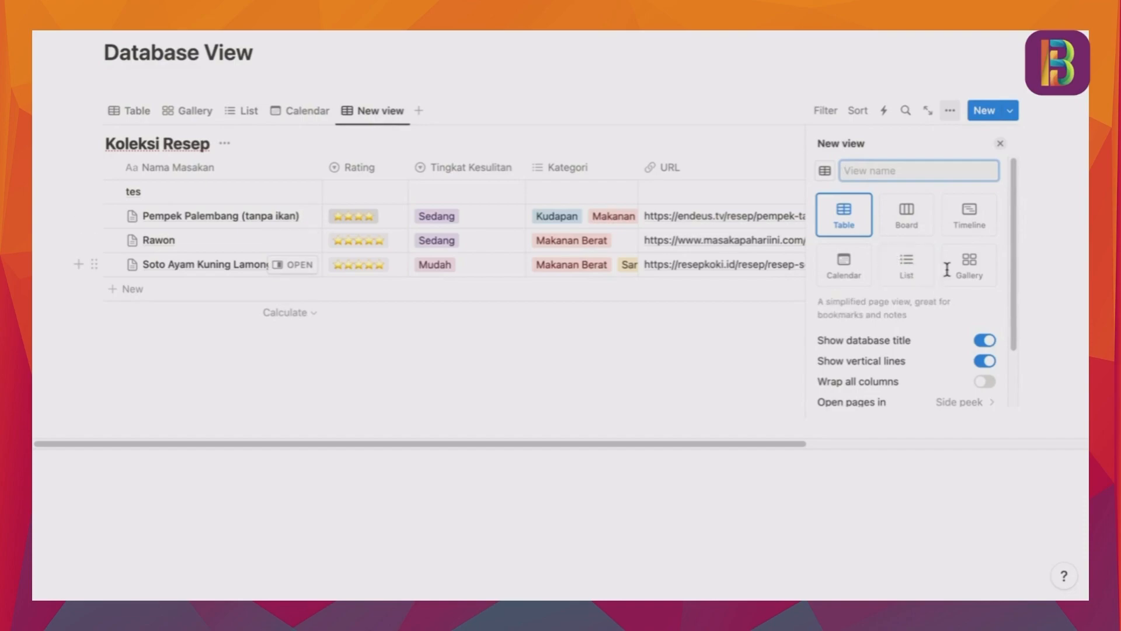
pyautogui.click(968, 216)
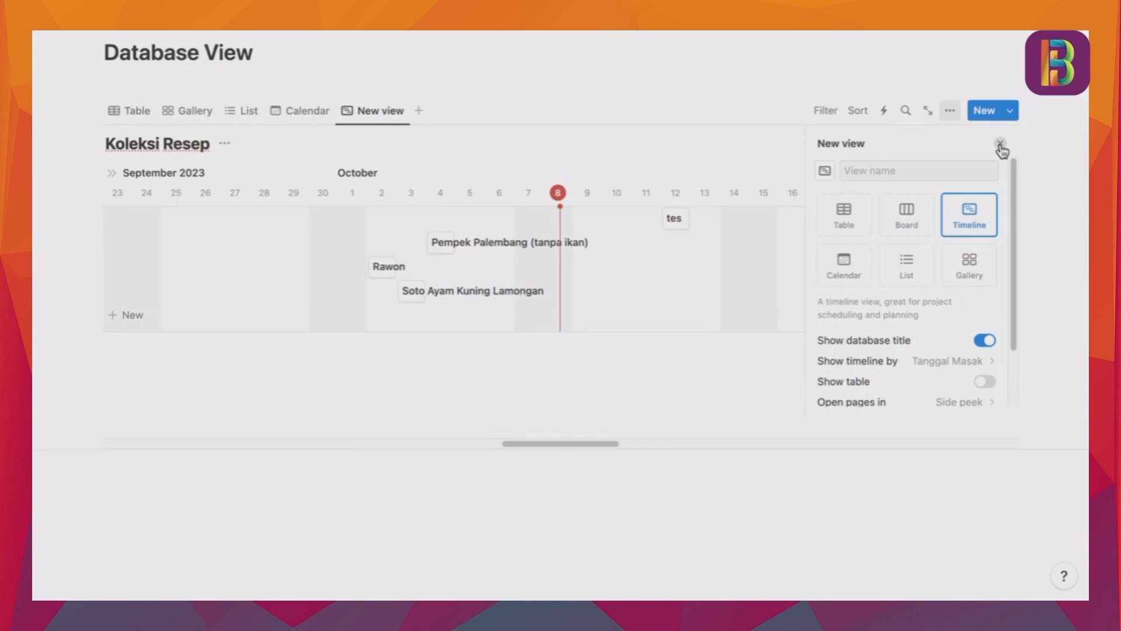
pyautogui.click(1001, 144)
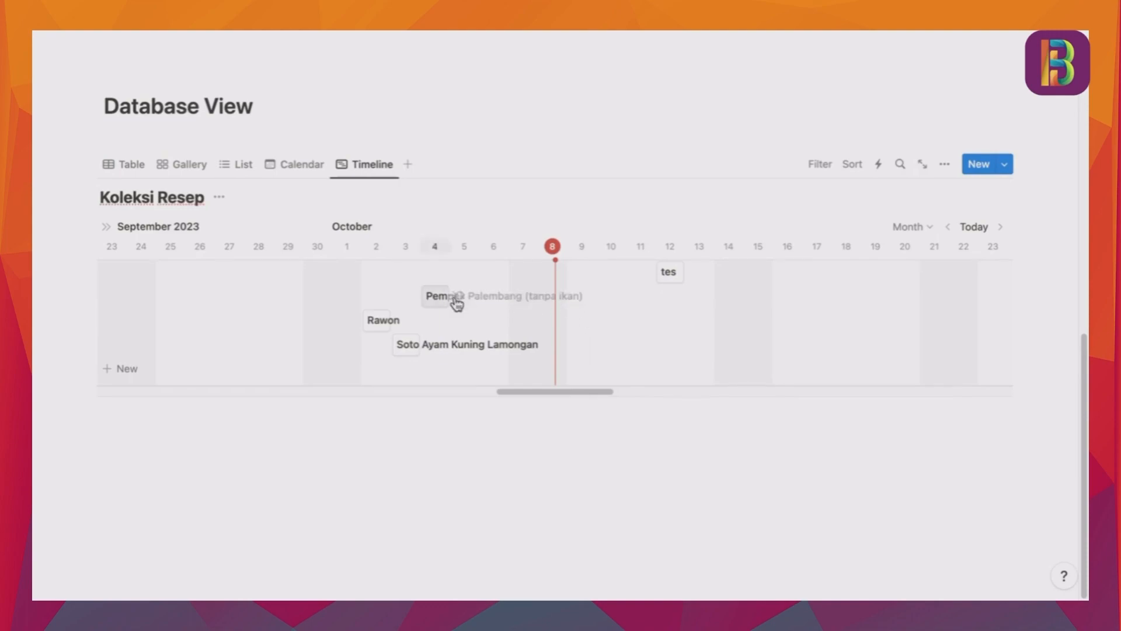
# Try linking Pempek Palembang to Soto Ayam Kuning Lamongan on the timeline, review the dependency options and dismiss them
pyautogui.moveTo(463, 302); pyautogui.dragTo(418, 340)
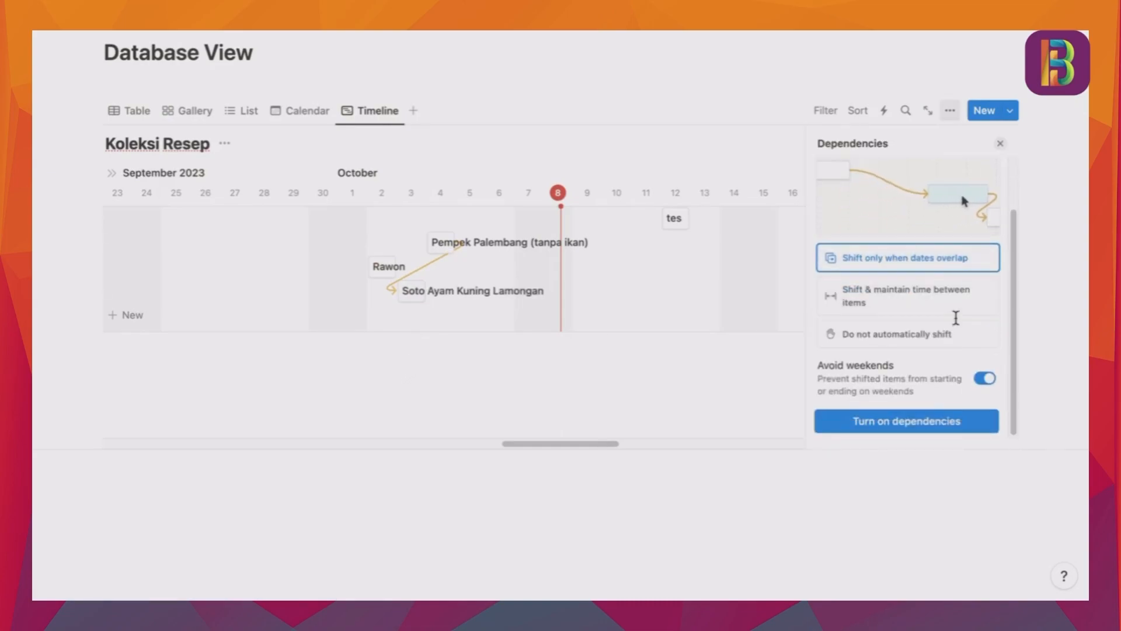
pyautogui.scroll(2, 957, 263)
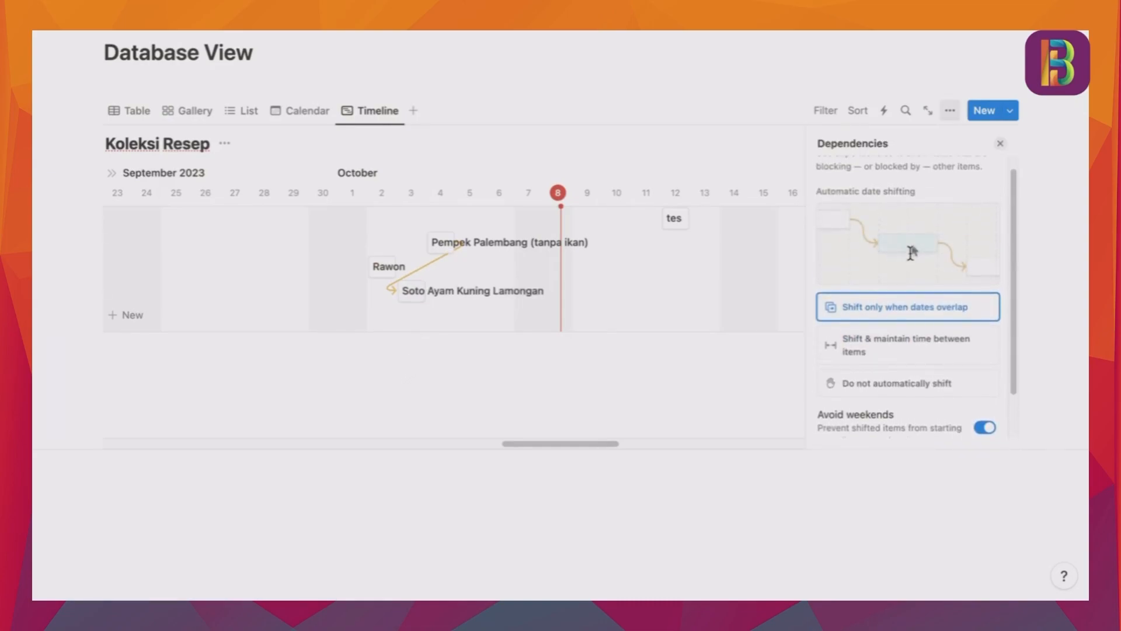
pyautogui.scroll(1, 910, 292)
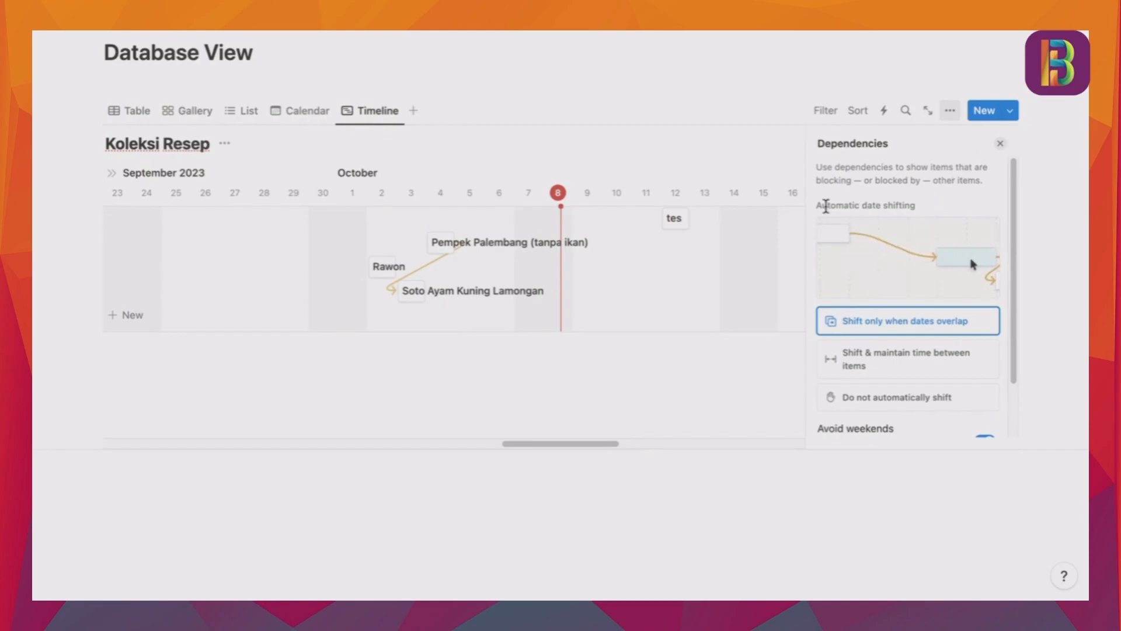
pyautogui.click(621, 411)
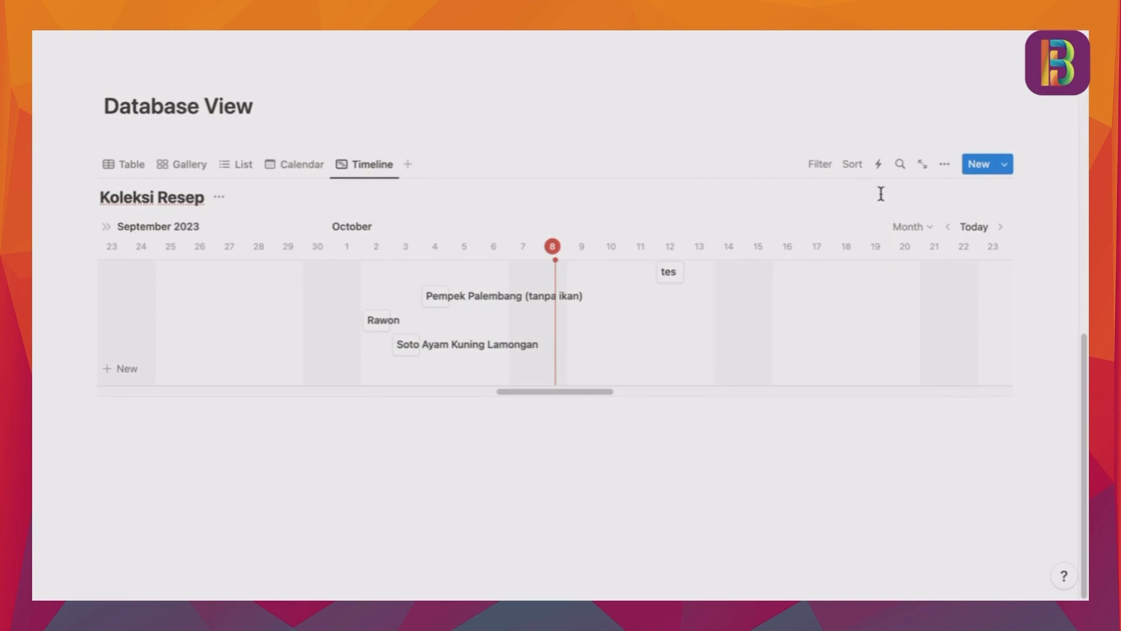
# Show the Rating, Kategori and Status properties on the Timeline view's items
pyautogui.click(944, 164)
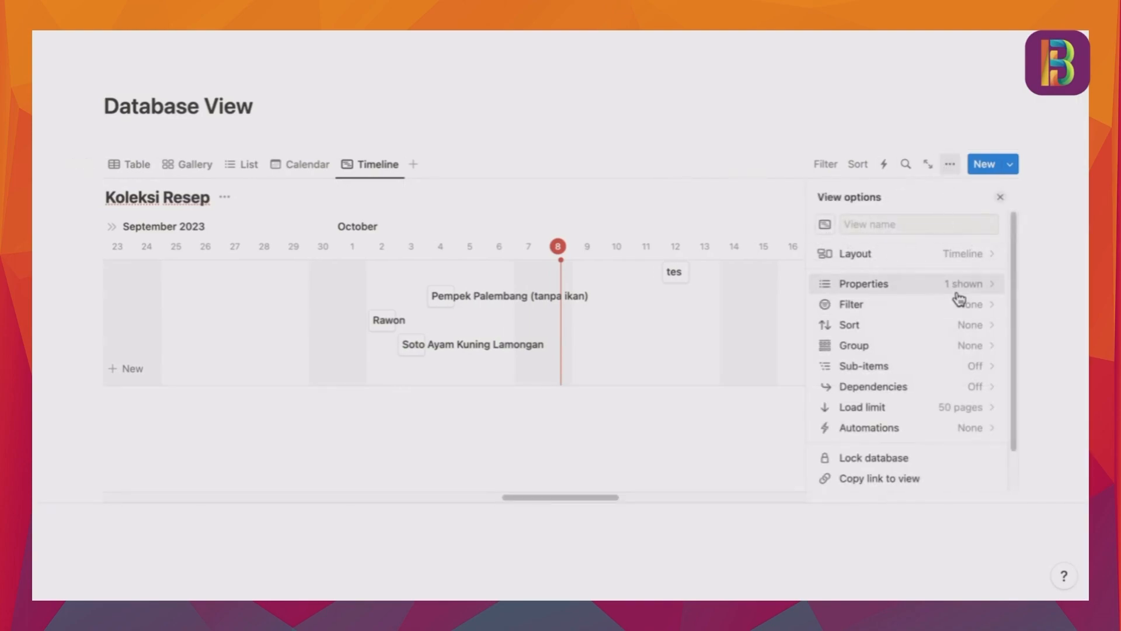
pyautogui.click(958, 285)
pyautogui.scroll(-2, 963, 317)
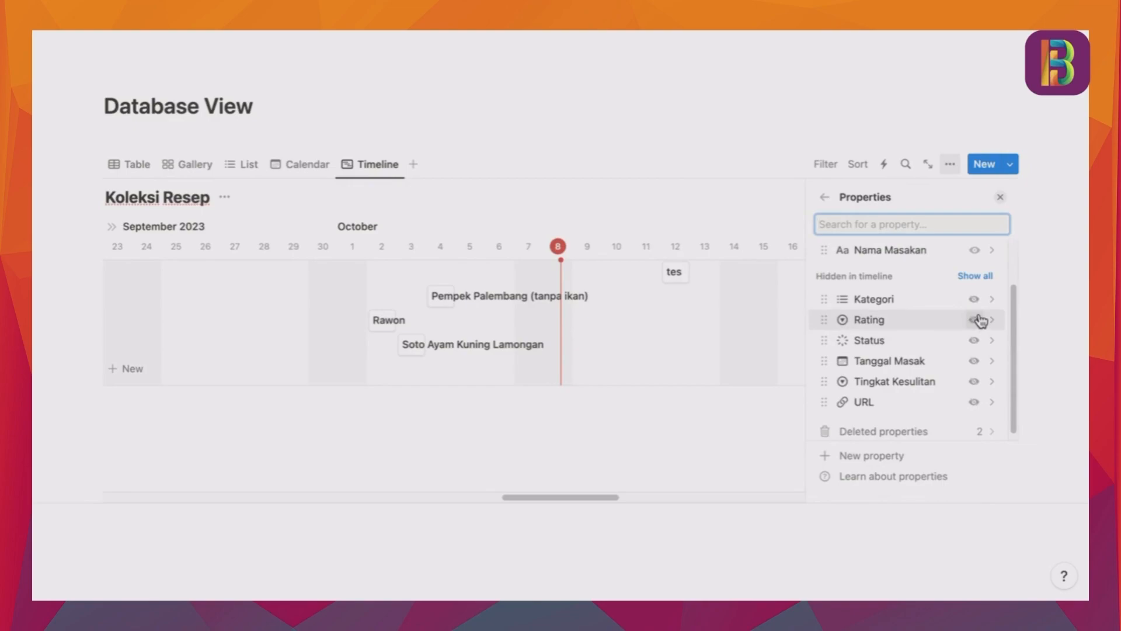
pyautogui.click(980, 320)
pyautogui.click(975, 319)
pyautogui.click(973, 338)
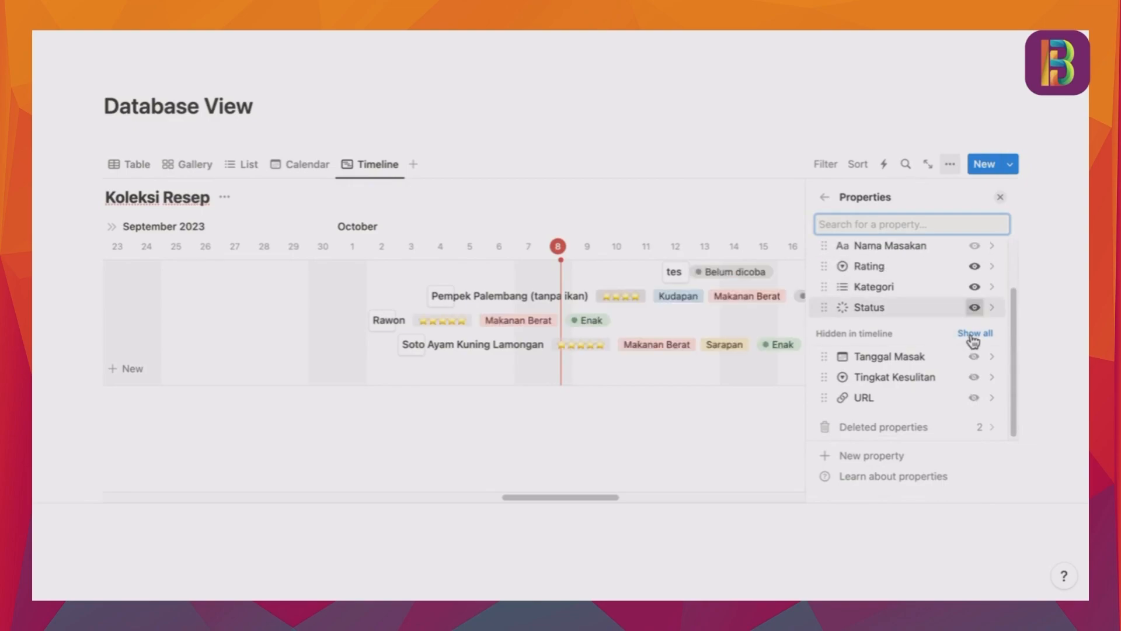
# Hide the Kategori and Rating properties in the Timeline view, keeping only Status shown beside the recipe names
pyautogui.click(973, 306)
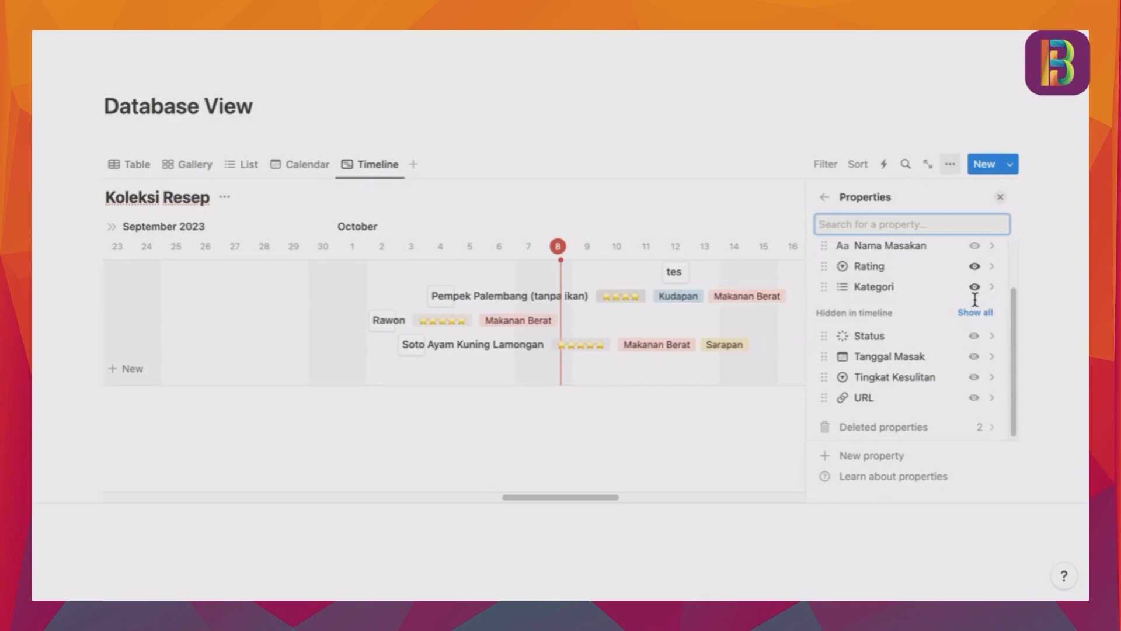
pyautogui.click(974, 297)
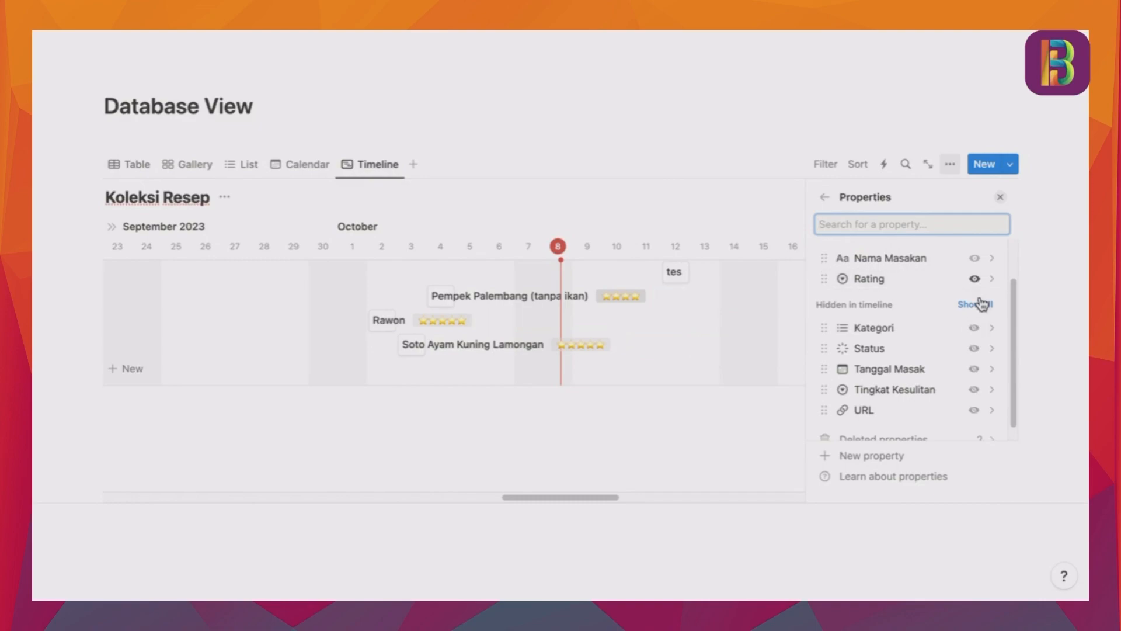
pyautogui.scroll(-1, 934, 333)
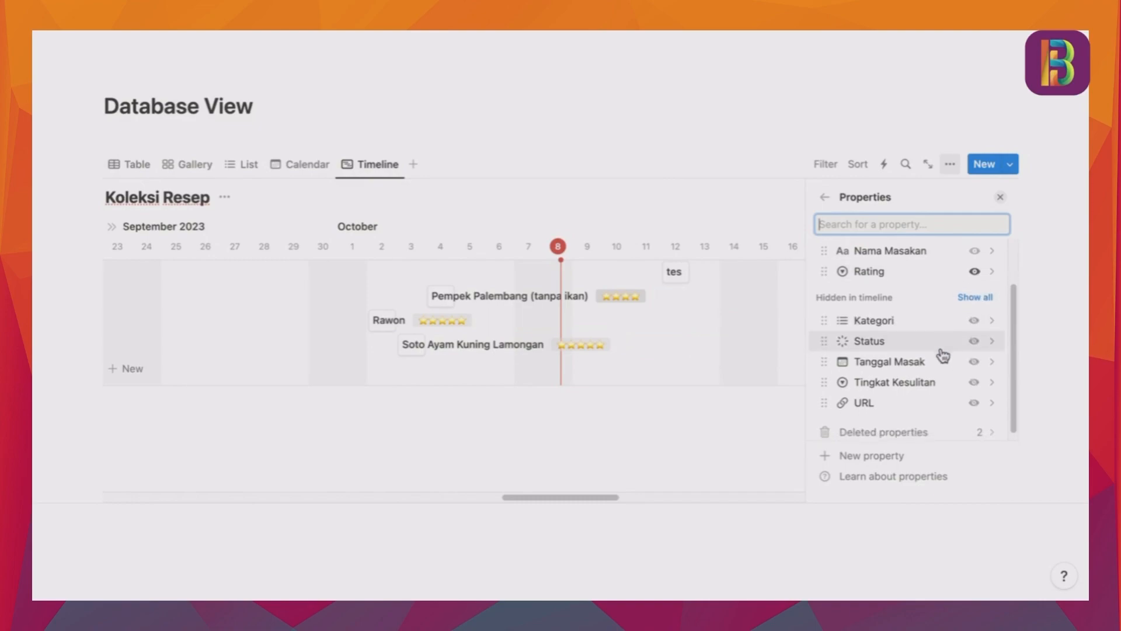
pyautogui.click(972, 336)
pyautogui.click(974, 270)
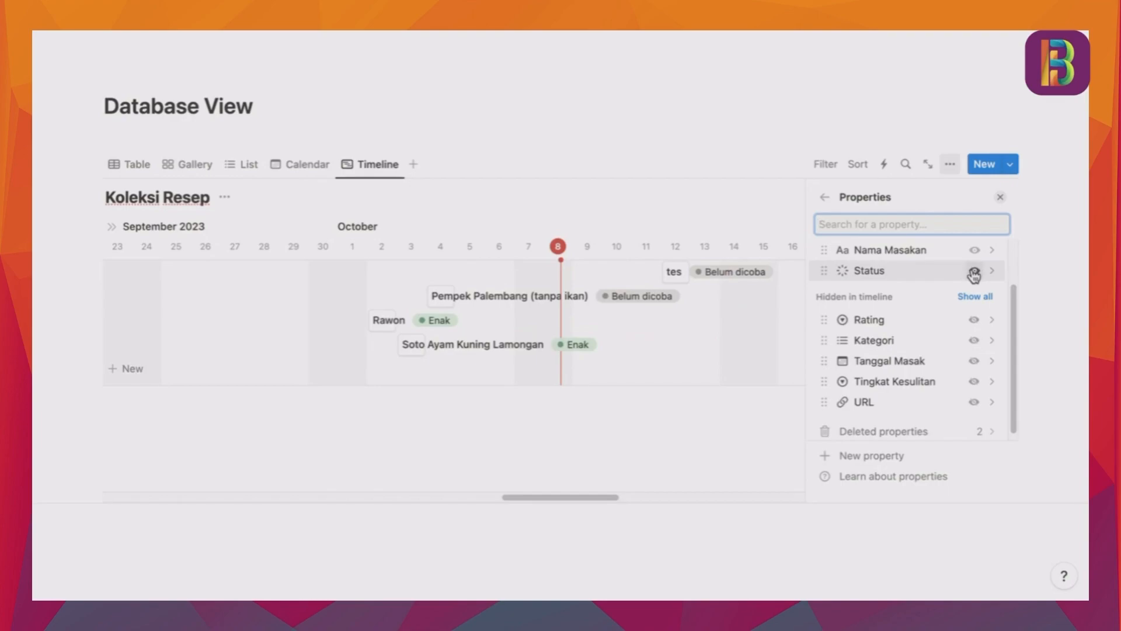
pyautogui.click(1000, 197)
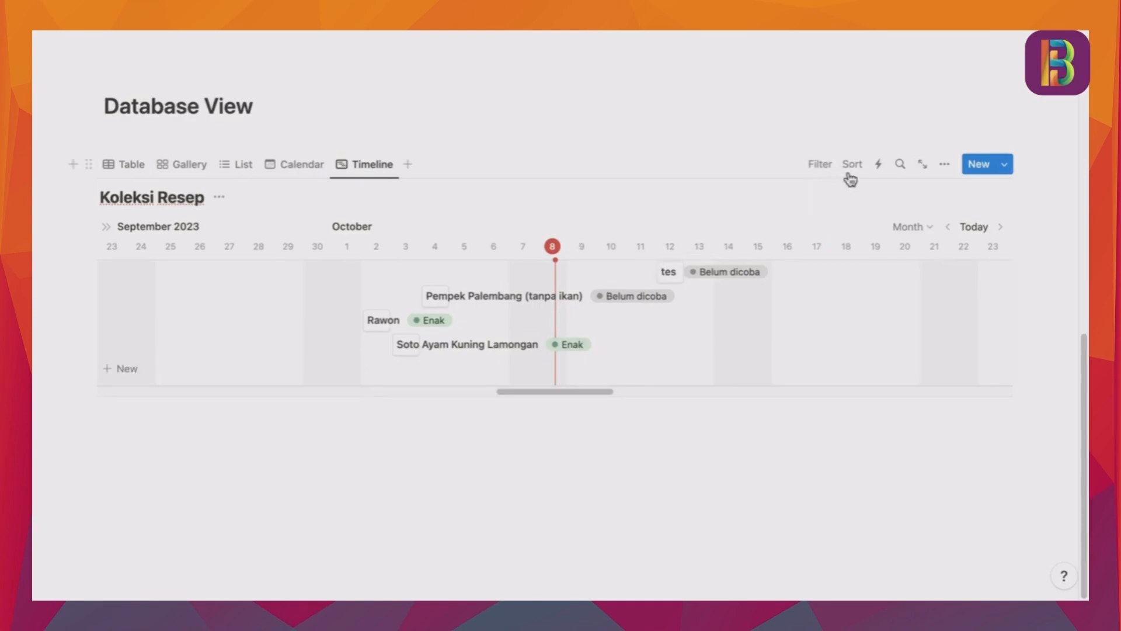
# Add a Board view to the Koleksi Resep database and look across its status columns
pyautogui.click(408, 164)
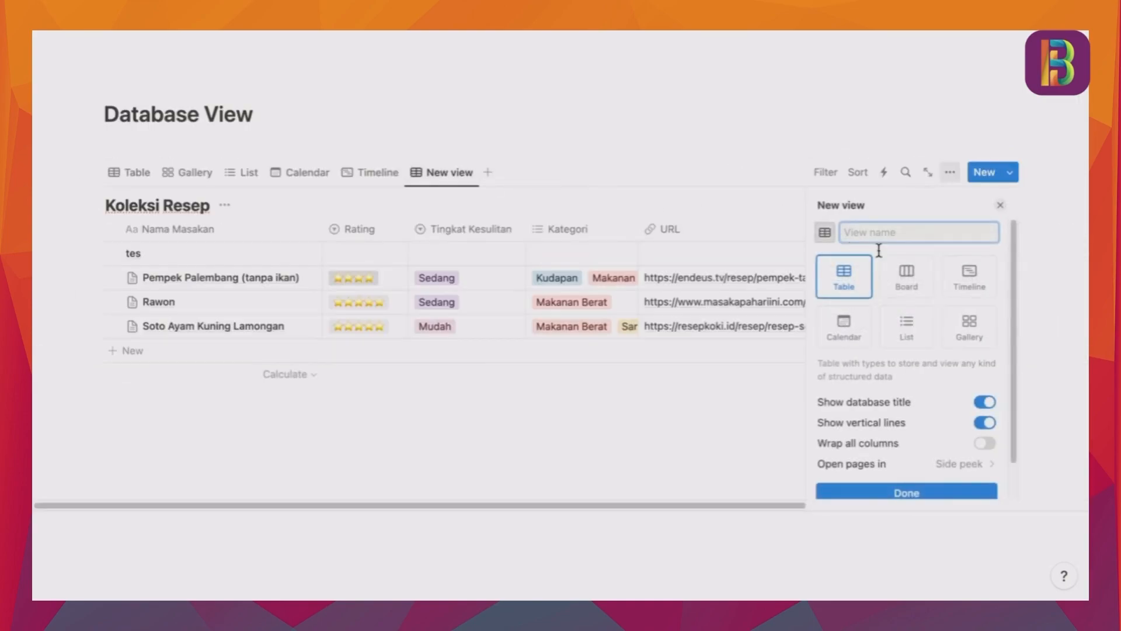
pyautogui.click(920, 289)
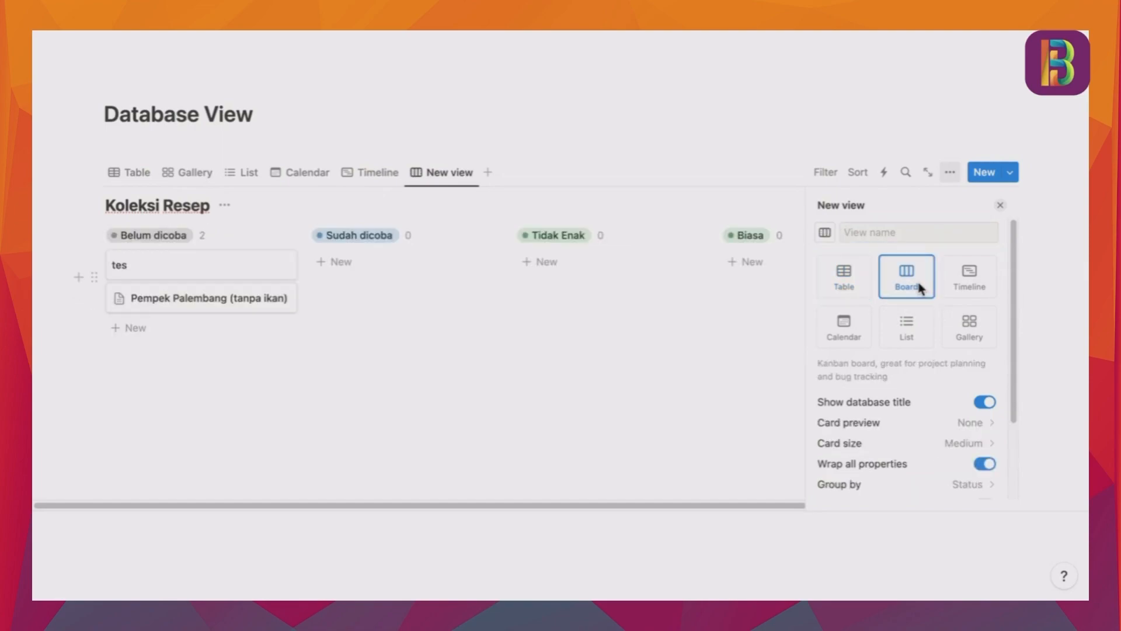
pyautogui.click(1000, 205)
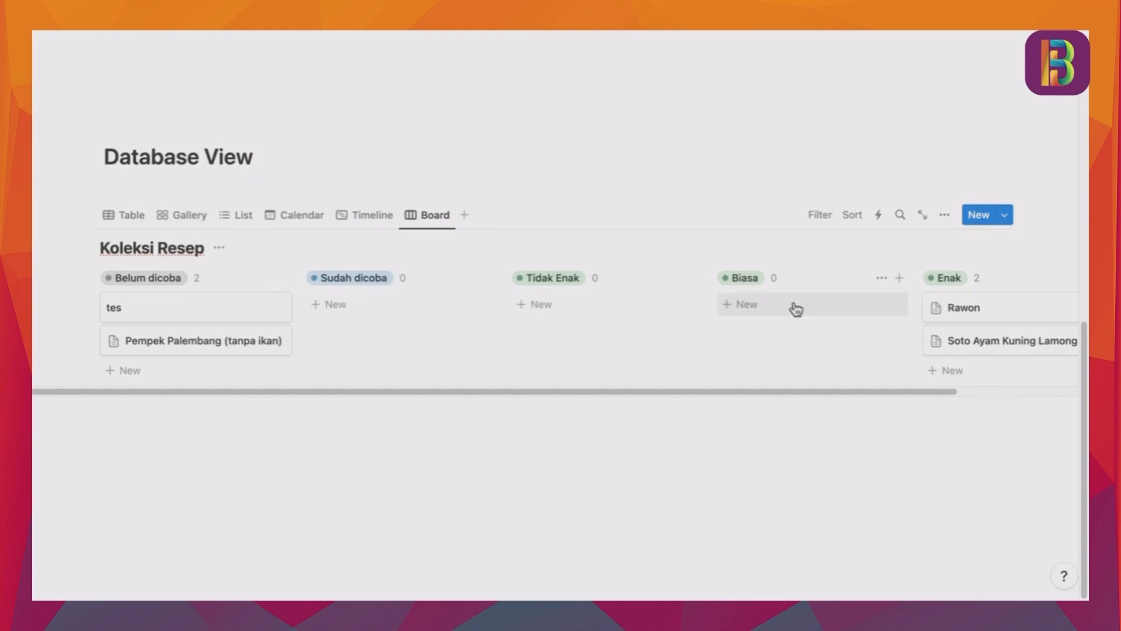
pyautogui.hscroll(1, 796, 309)
pyautogui.hscroll(-1, 796, 309)
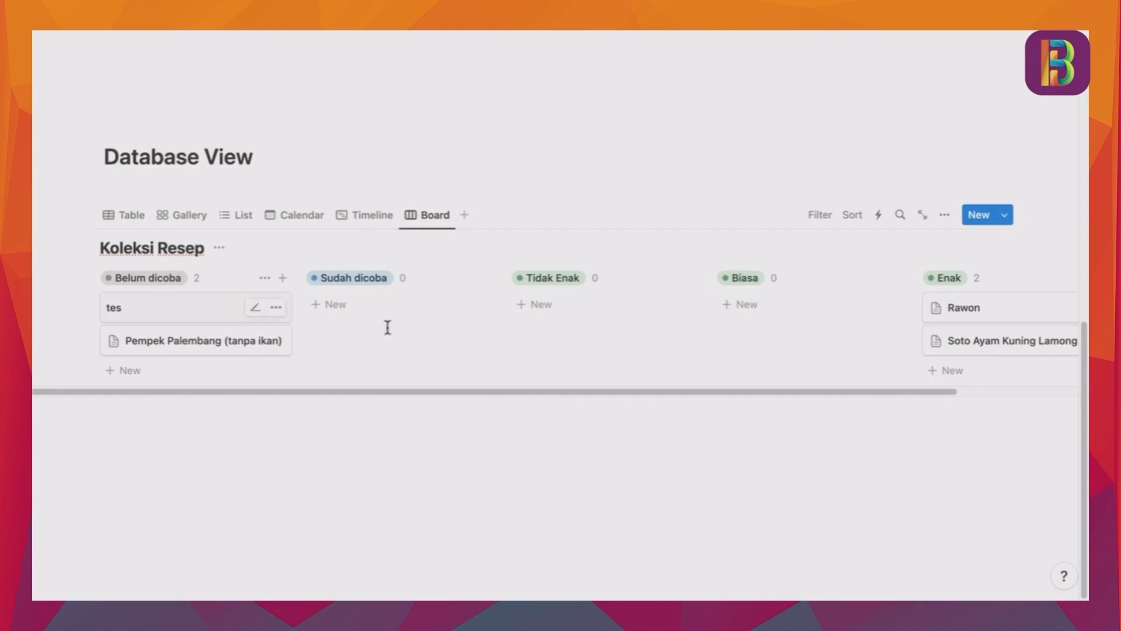
# Try hiding the empty groups in the Board view's grouping settings, then show them again
pyautogui.click(944, 214)
pyautogui.scroll(-2, 952, 385)
pyautogui.scroll(-1, 943, 394)
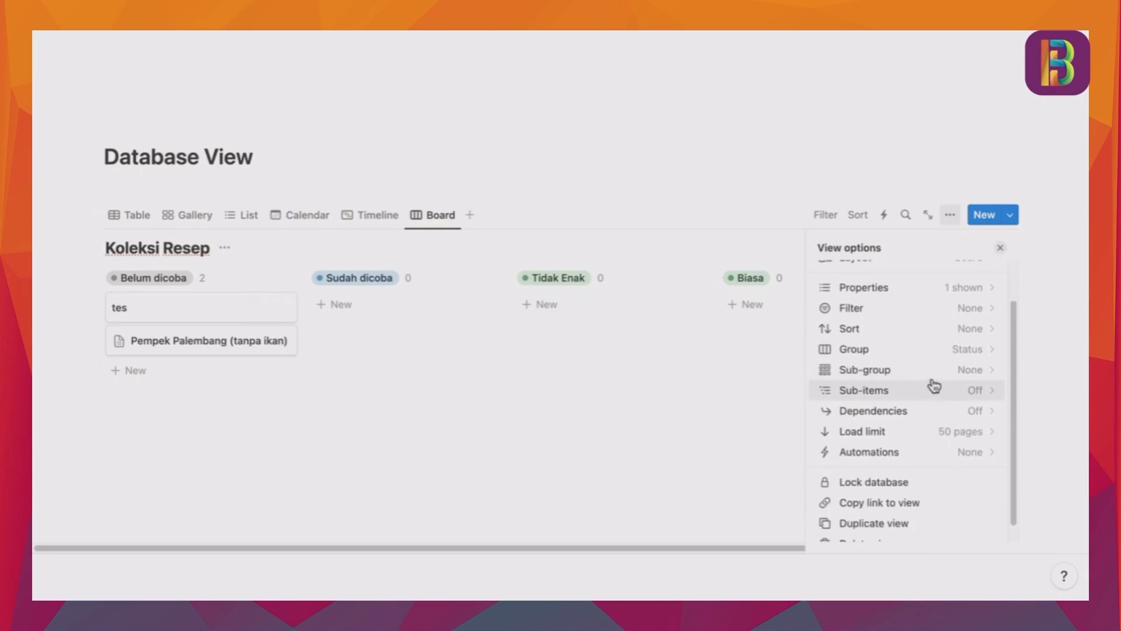
pyautogui.click(980, 350)
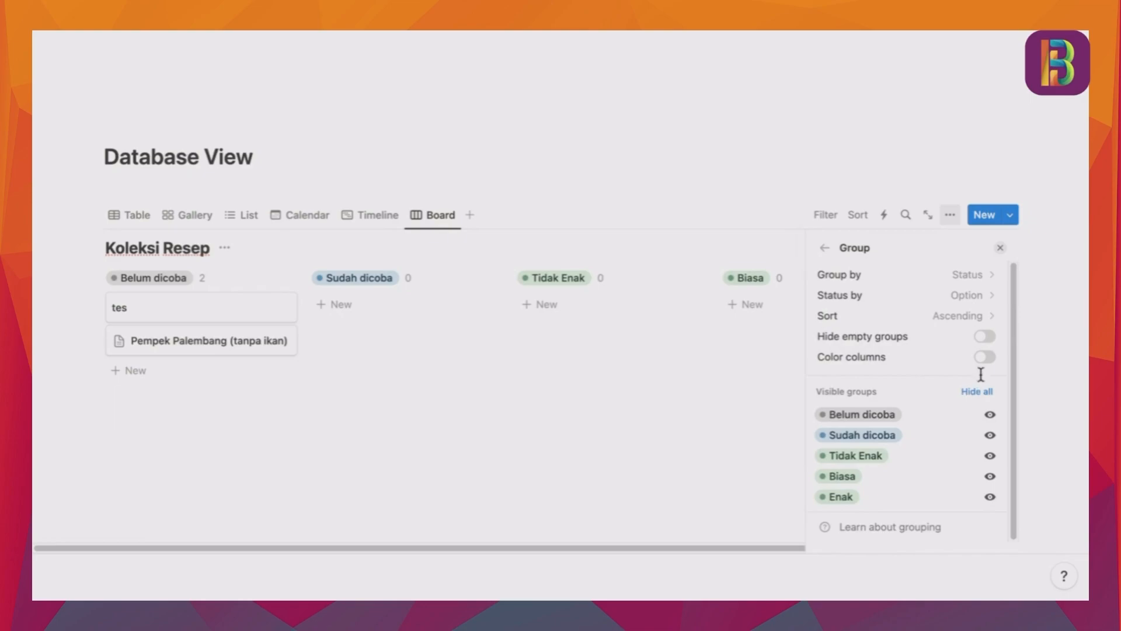
pyautogui.click(985, 337)
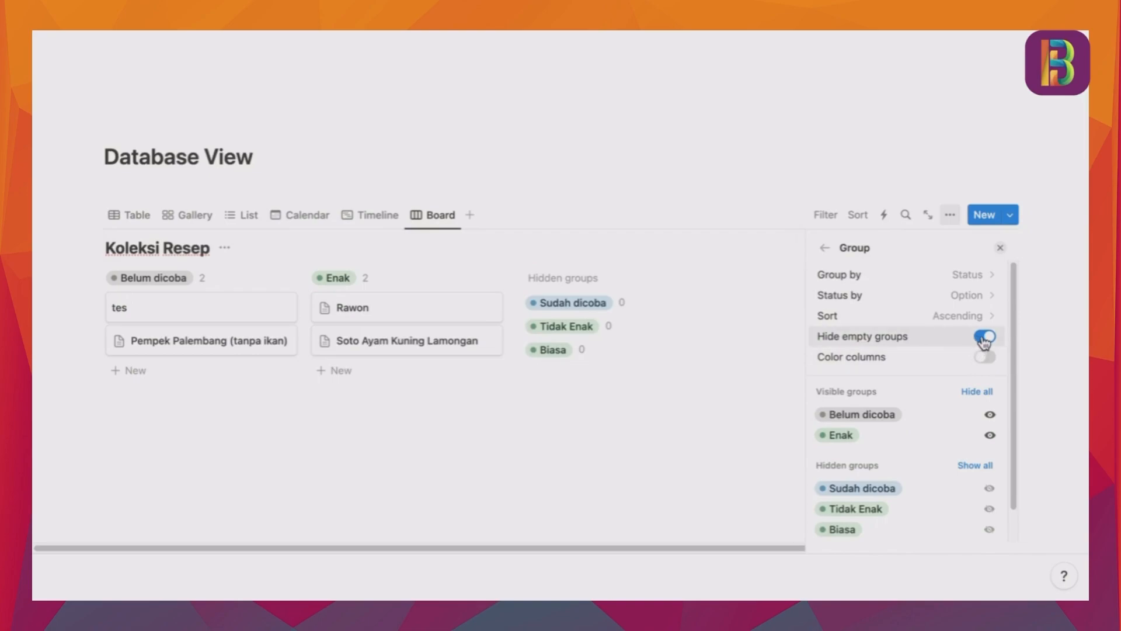
pyautogui.click(985, 337)
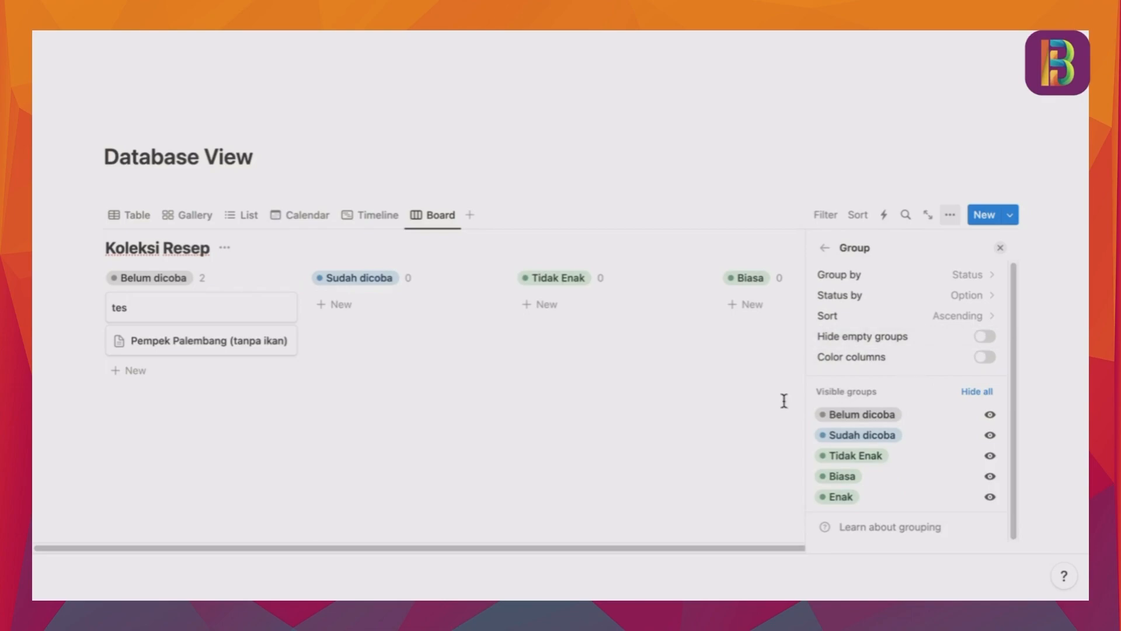
pyautogui.click(1000, 247)
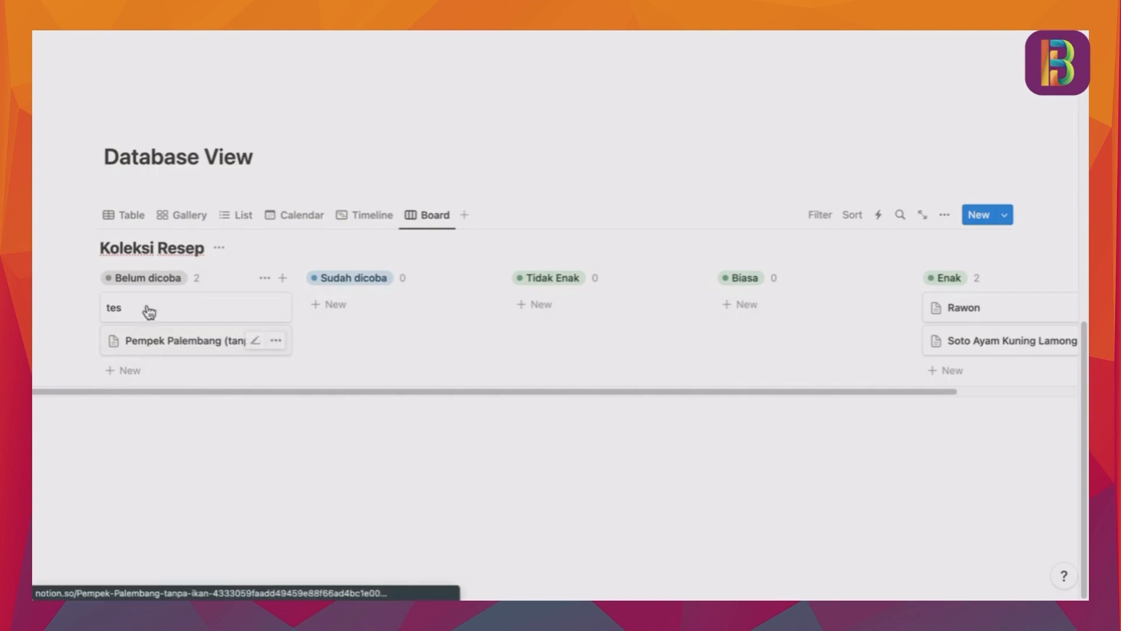
# Move the Pempek Palembang (tanpa ikan) card from Belum dicoba to Sudah dicoba and on to the Biasa column
pyautogui.moveTo(142, 345); pyautogui.dragTo(340, 315)
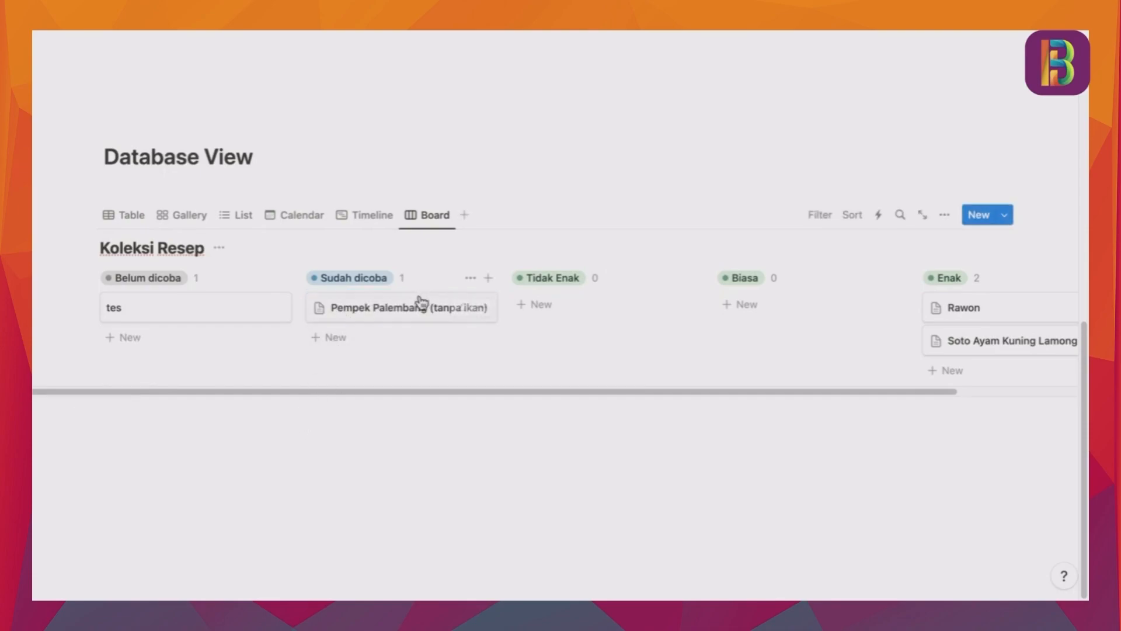
pyautogui.moveTo(375, 318); pyautogui.dragTo(733, 310)
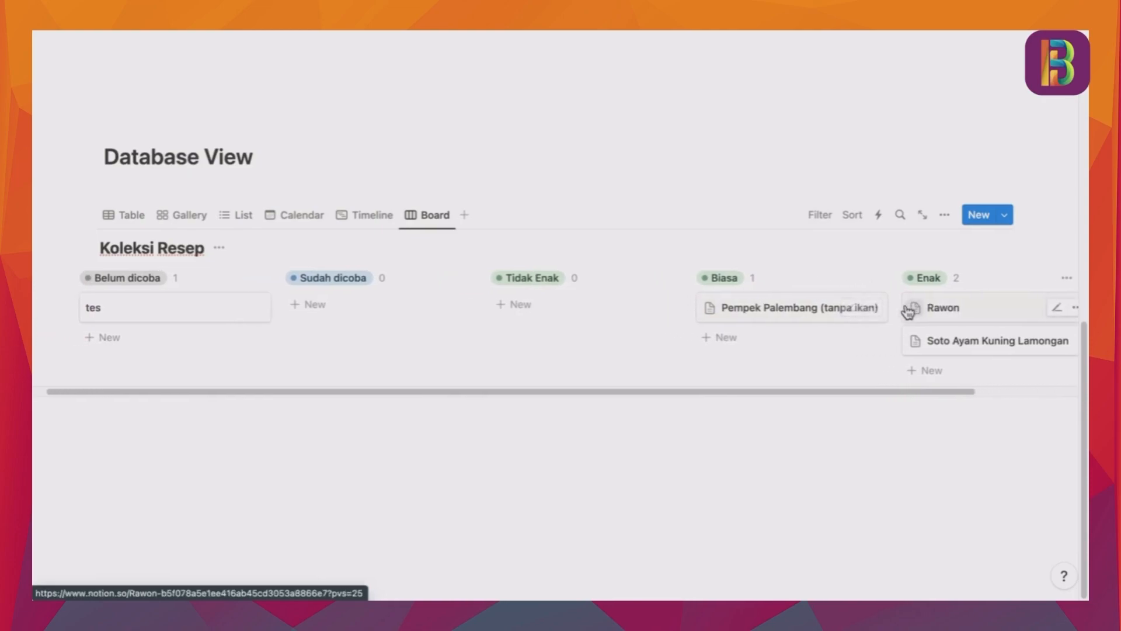
# Rename the tes recipe in the Belum dicoba column as Soto Betawi and return to the board
pyautogui.click(129, 314)
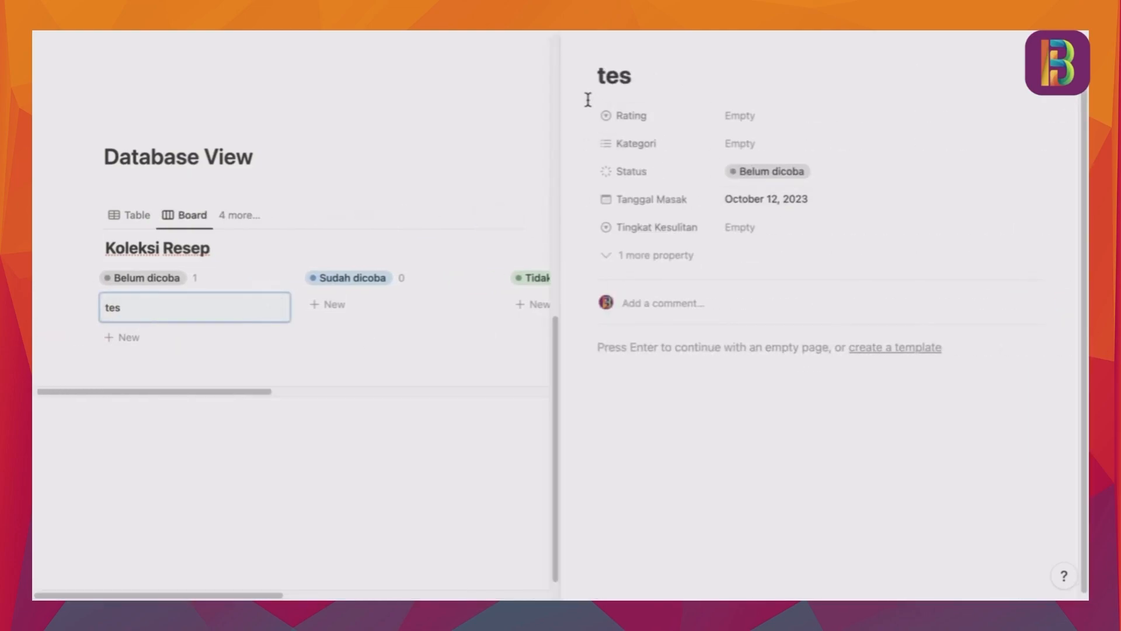
pyautogui.doubleClick(609, 76)
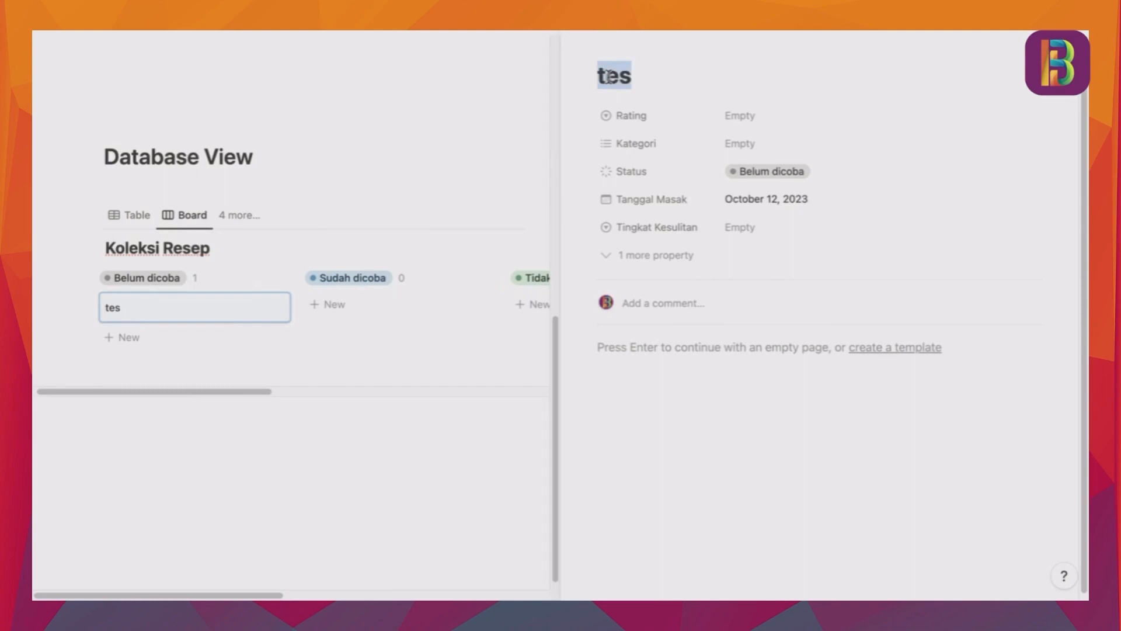
pyautogui.write('Soto Betawi')
pyautogui.click(453, 481)
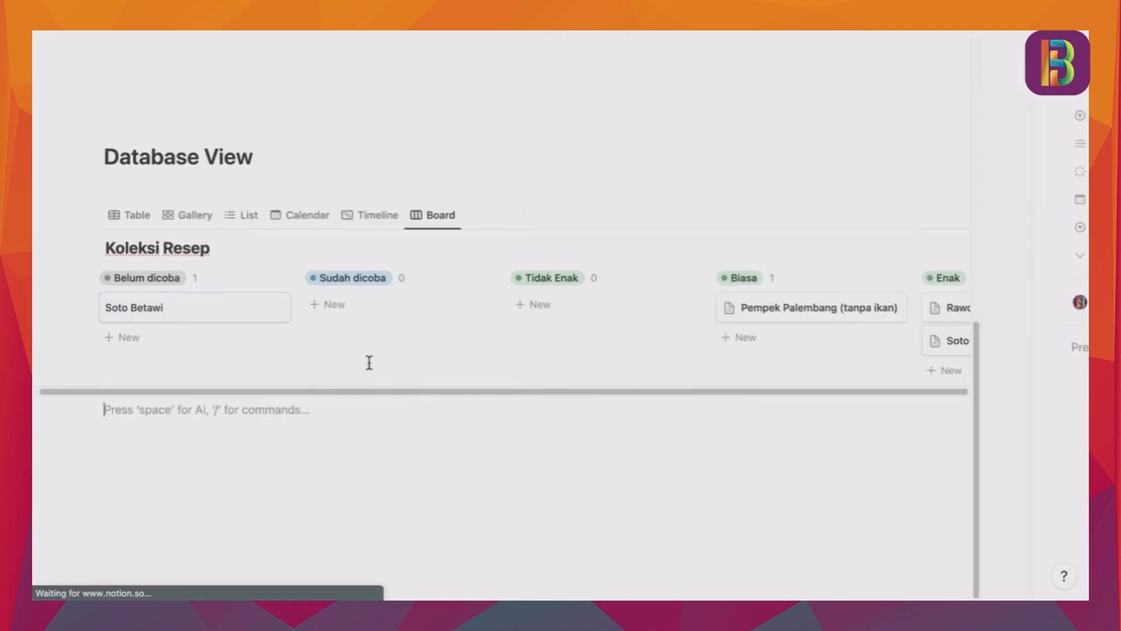
# Move the Soto Betawi card from Belum dicoba to the Biasa column and look across the status columns
pyautogui.moveTo(220, 318); pyautogui.dragTo(700, 340)
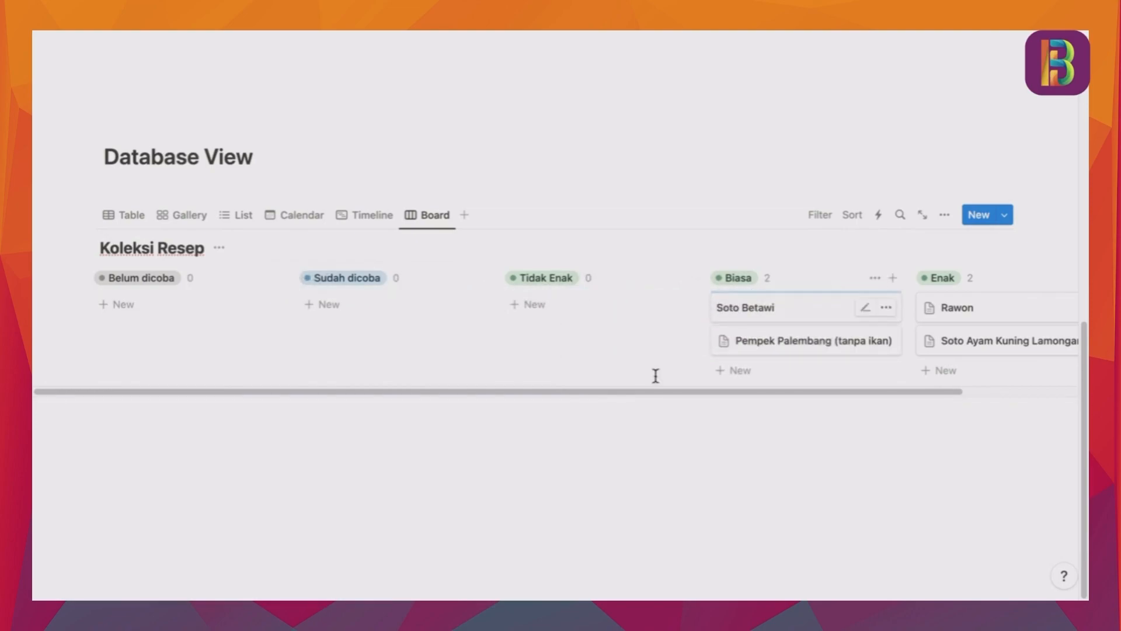
pyautogui.hscroll(3, 790, 317)
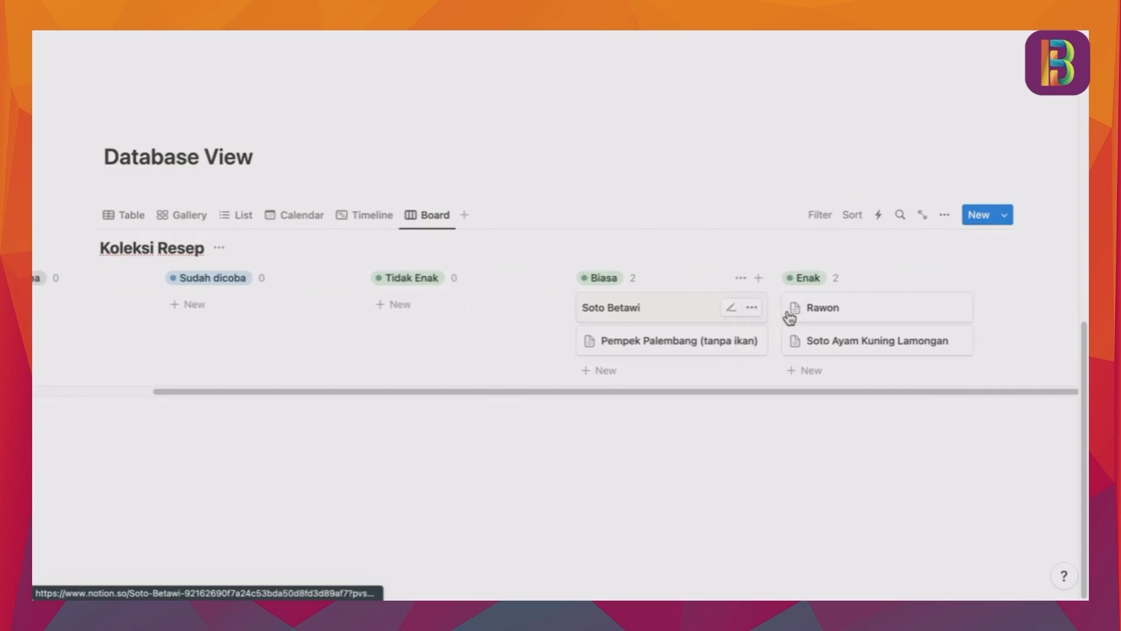
pyautogui.hscroll(-5, 564, 398)
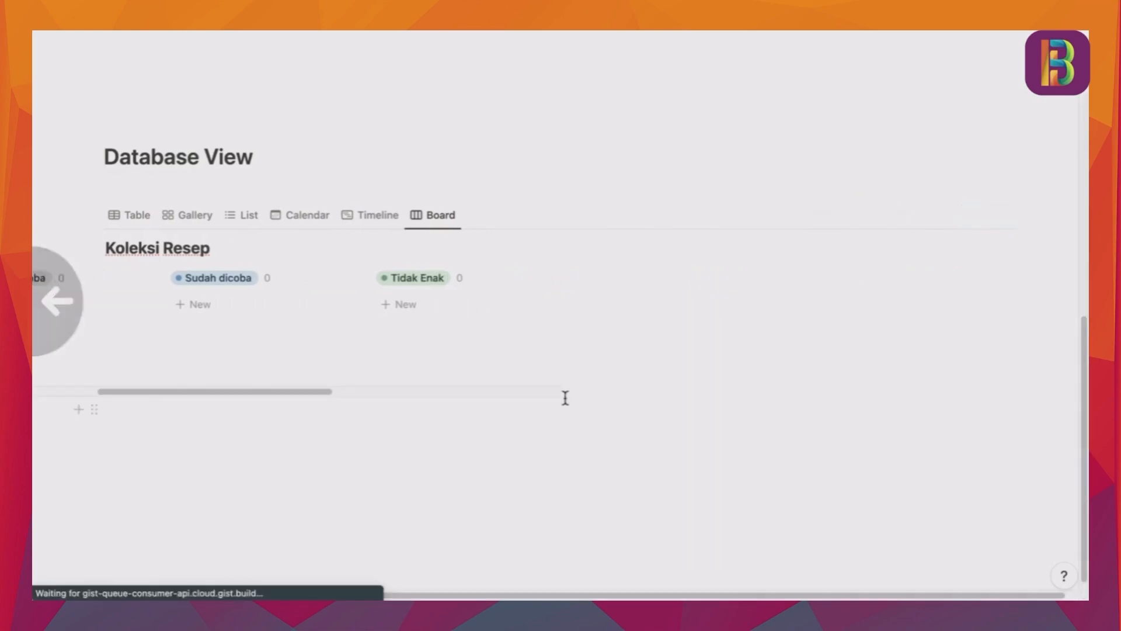
pyautogui.click(581, 32)
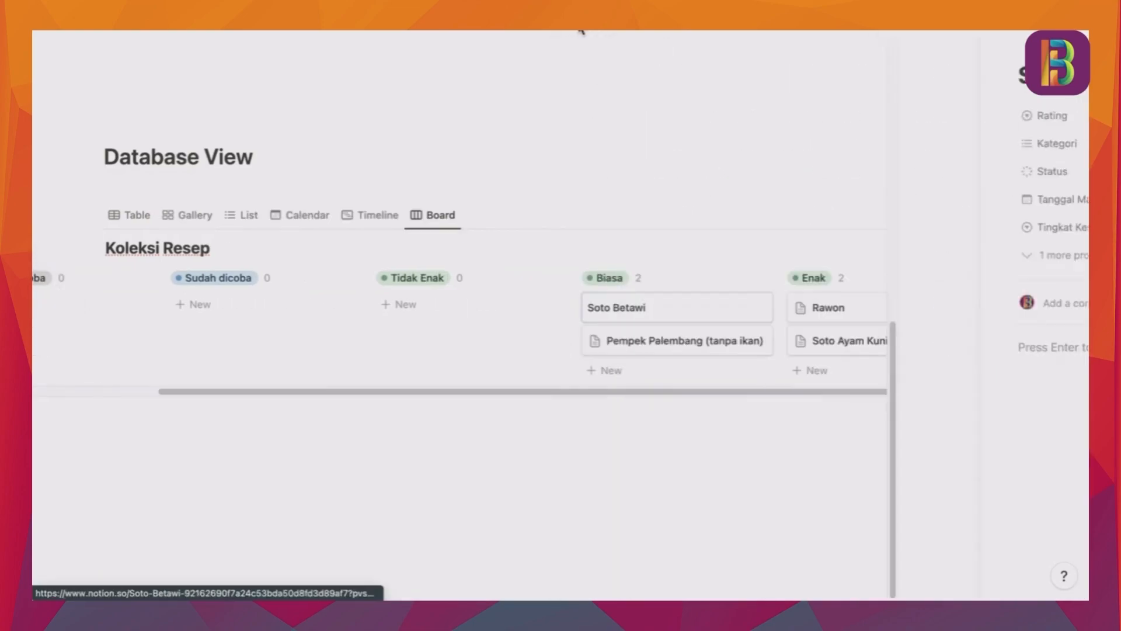
pyautogui.hscroll(-3, 500, 320)
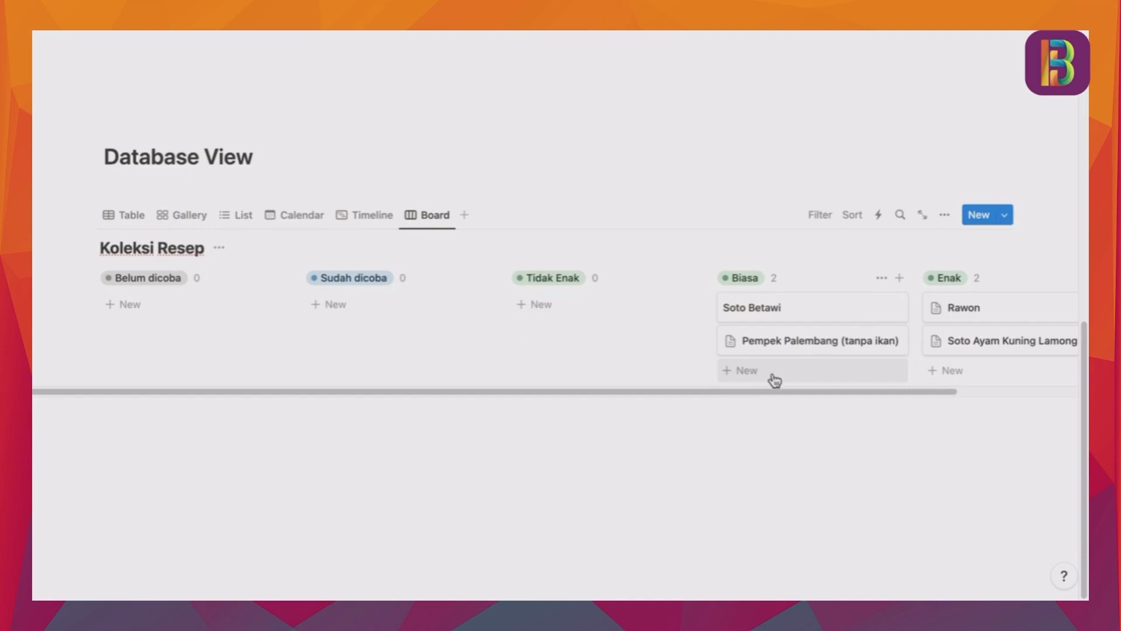
pyautogui.moveTo(858, 396); pyautogui.dragTo(780, 400)
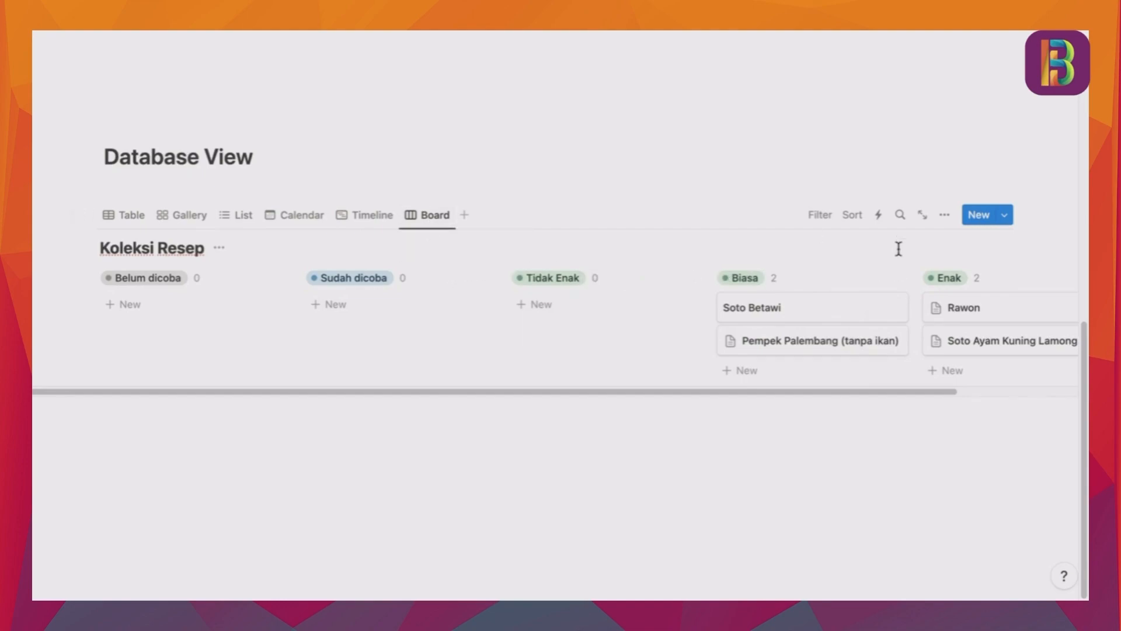
# Add a second Table view to the Koleksi Resep database, review its layout options and return to the Board view
pyautogui.click(947, 216)
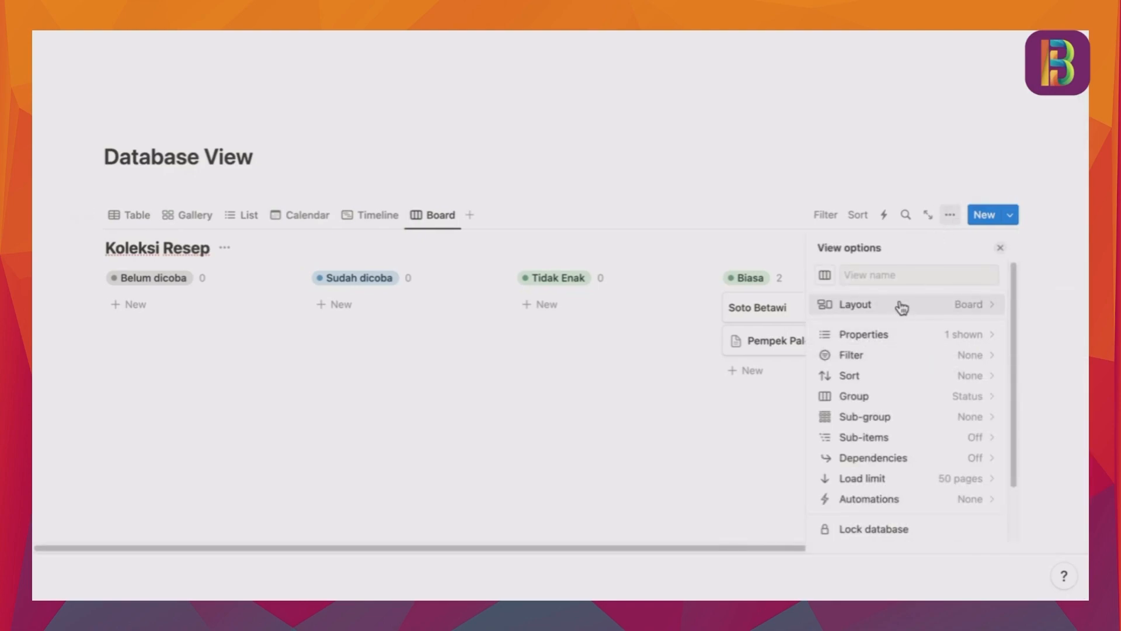
pyautogui.click(470, 215)
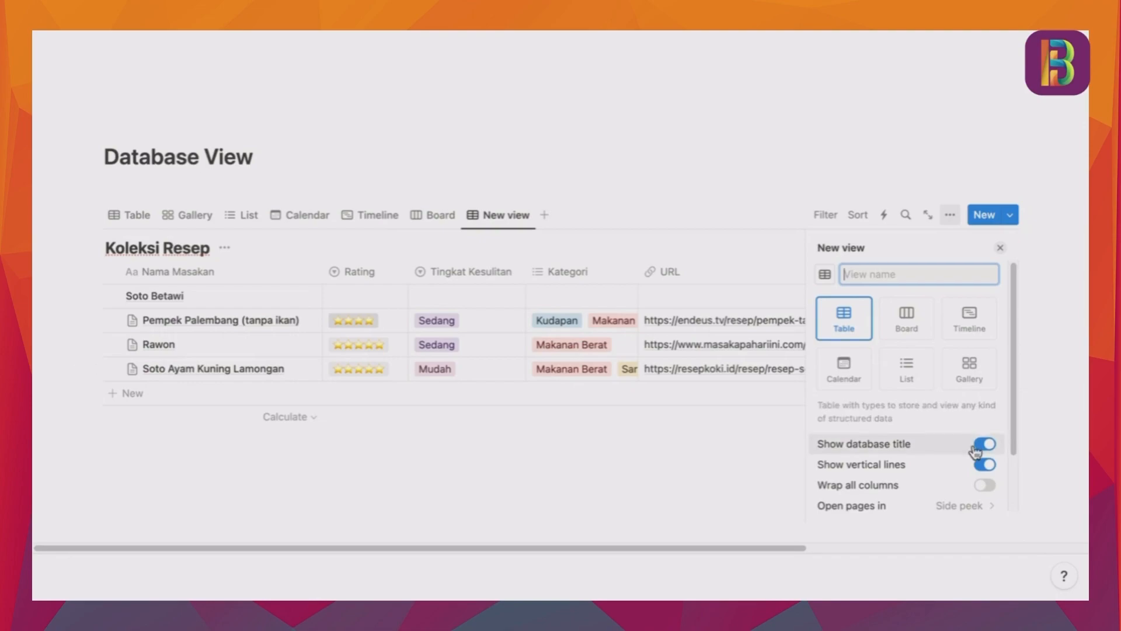
pyautogui.scroll(-2, 969, 447)
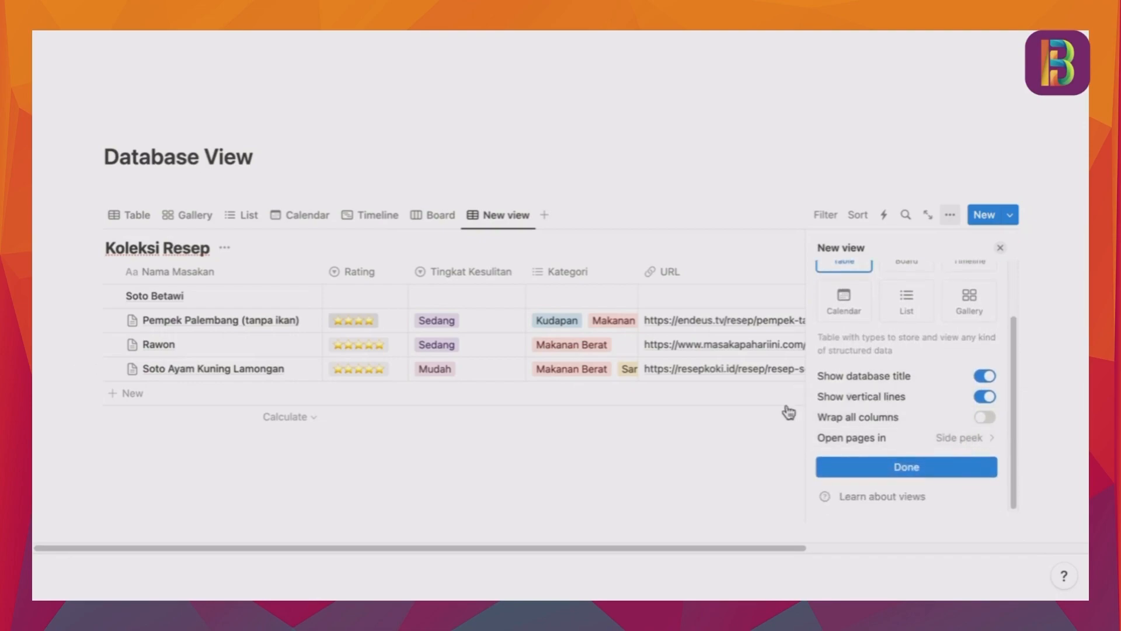
pyautogui.click(435, 217)
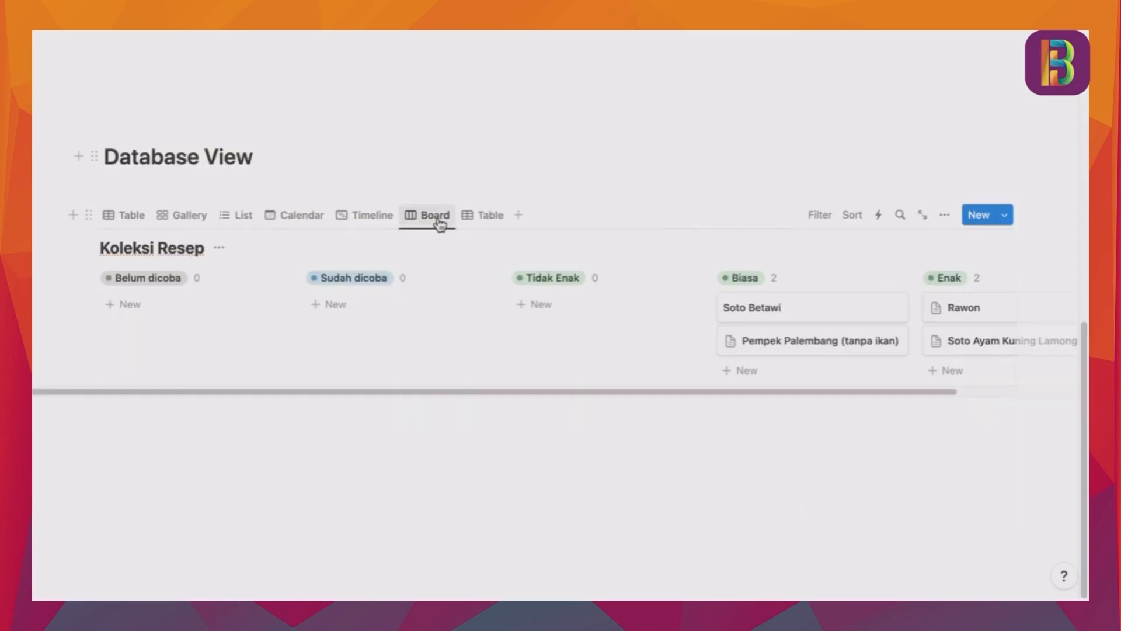
# Delete the extra Table view that follows the Board view
pyautogui.click(490, 218)
pyautogui.click(489, 217)
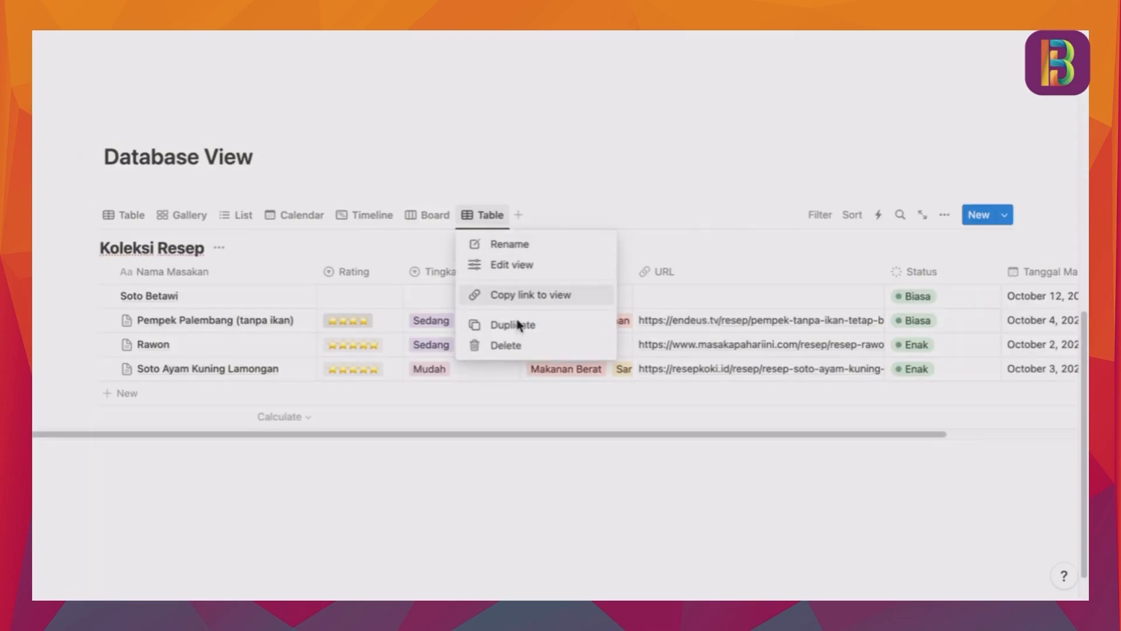
pyautogui.click(521, 345)
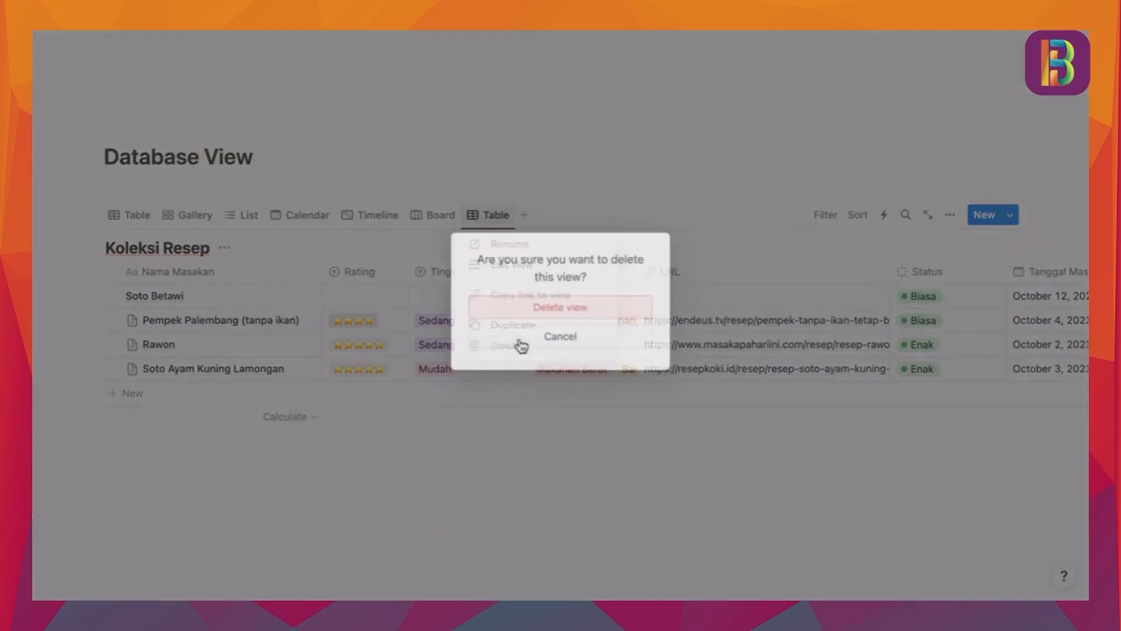
pyautogui.click(563, 317)
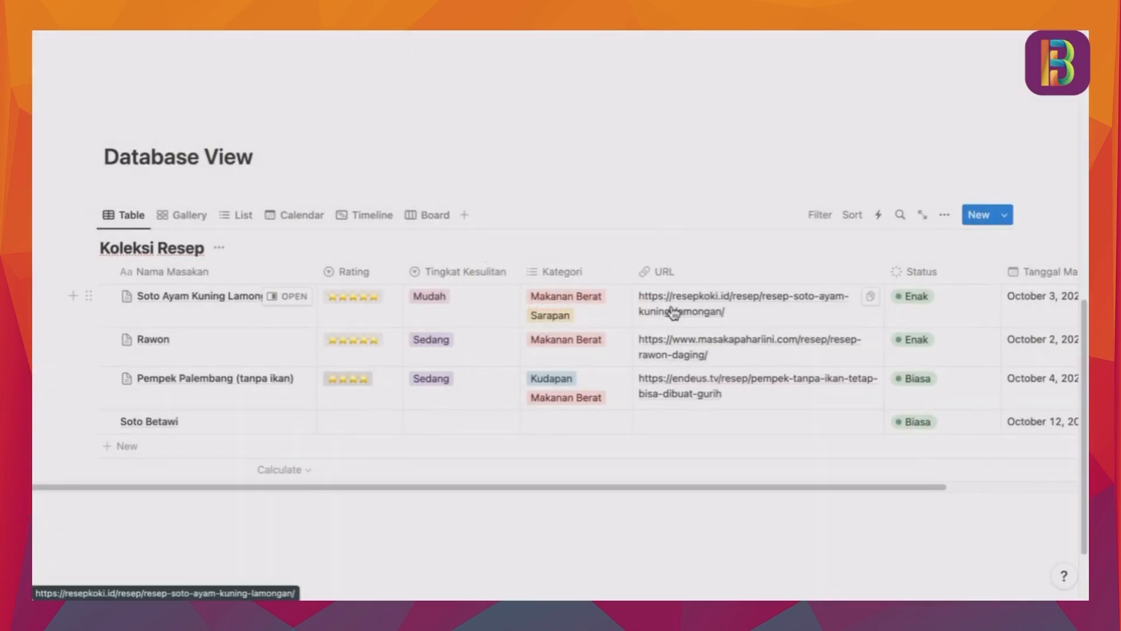
# Show the Tanggal Masak and Status properties on the cards of the Board view
pyautogui.click(430, 216)
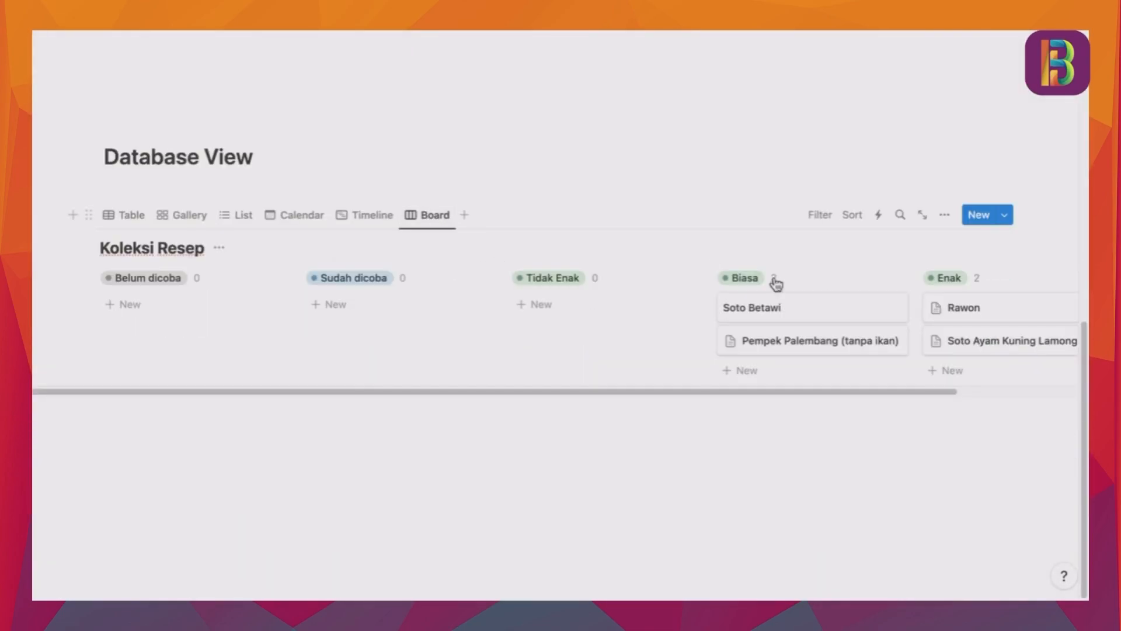
pyautogui.click(945, 215)
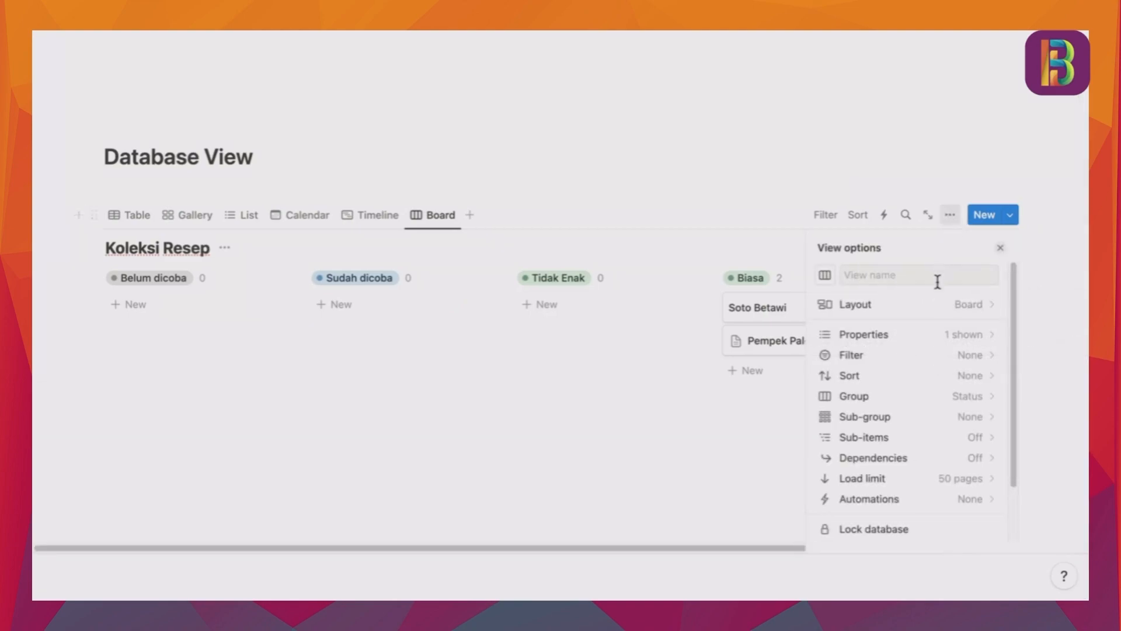
pyautogui.click(941, 333)
pyautogui.scroll(-1, 942, 350)
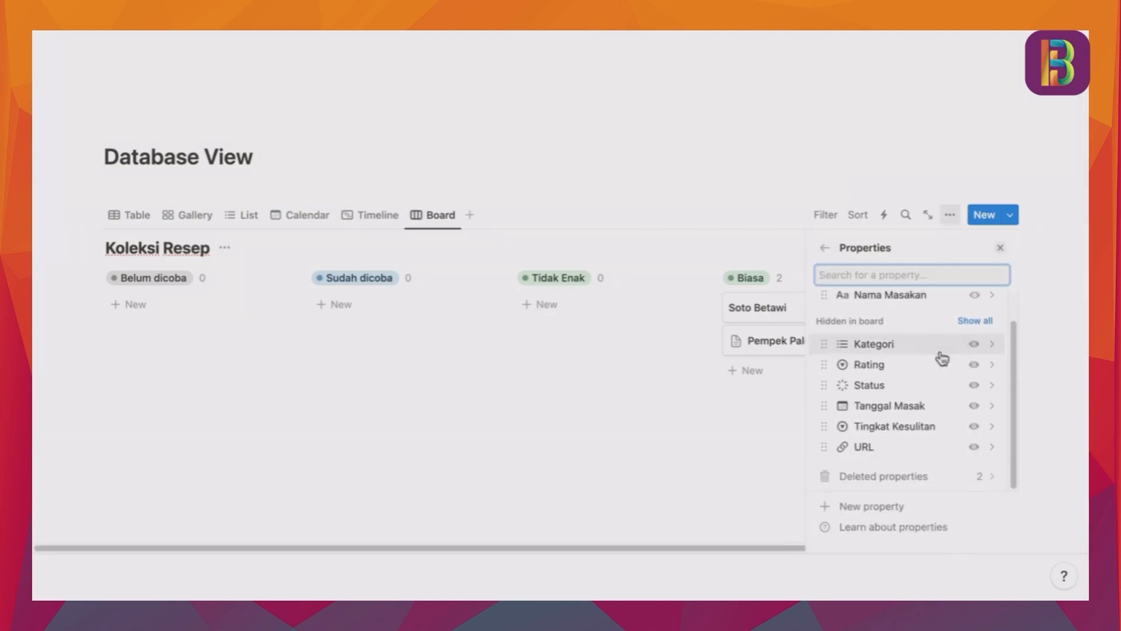
pyautogui.click(974, 405)
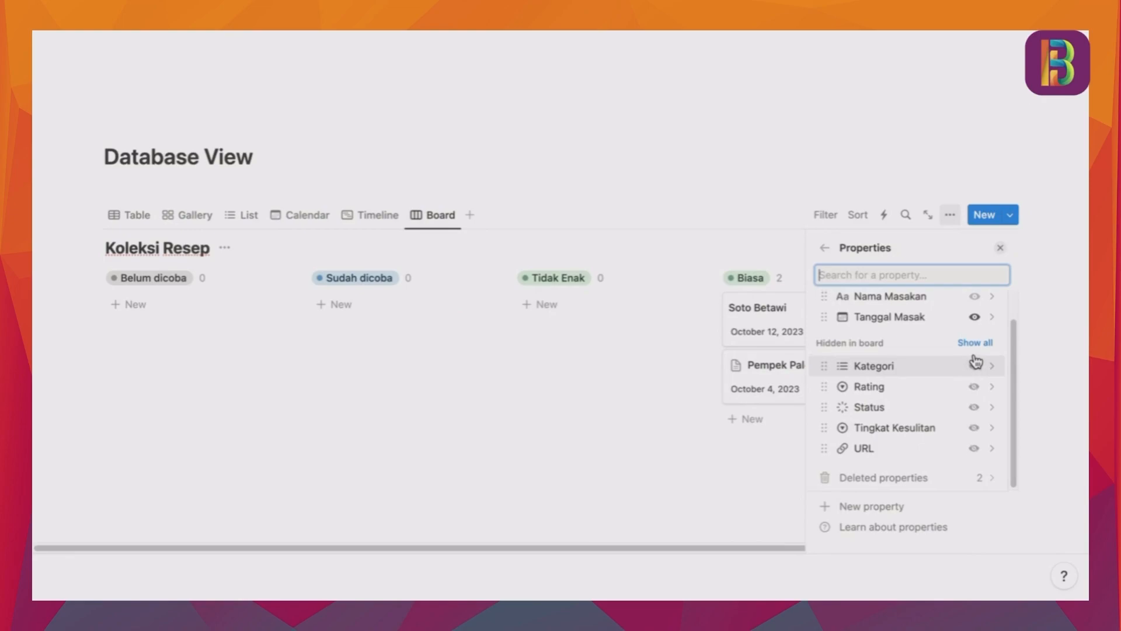
pyautogui.click(974, 405)
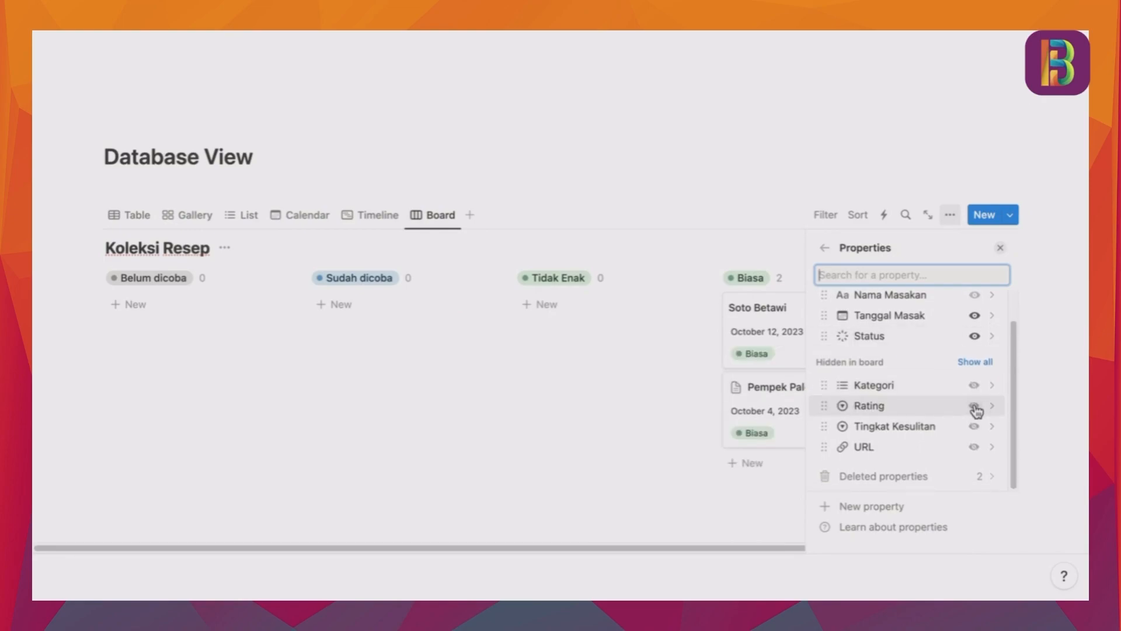
pyautogui.click(999, 248)
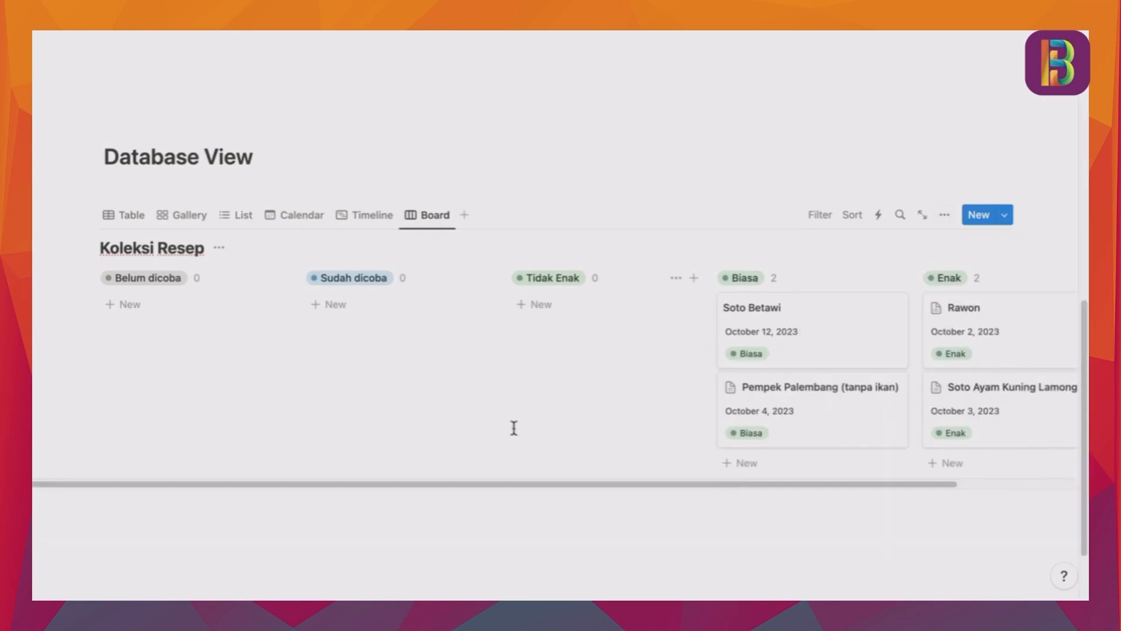